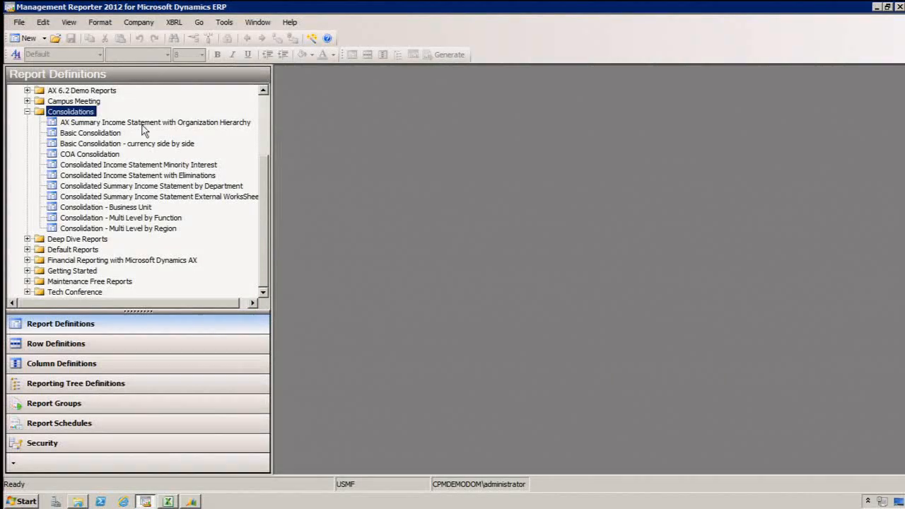
Open the Basic Consolidation report definition and review its linked row definition and reporting tree definition
{"action": "double_click", "coordinate": [93, 134]}
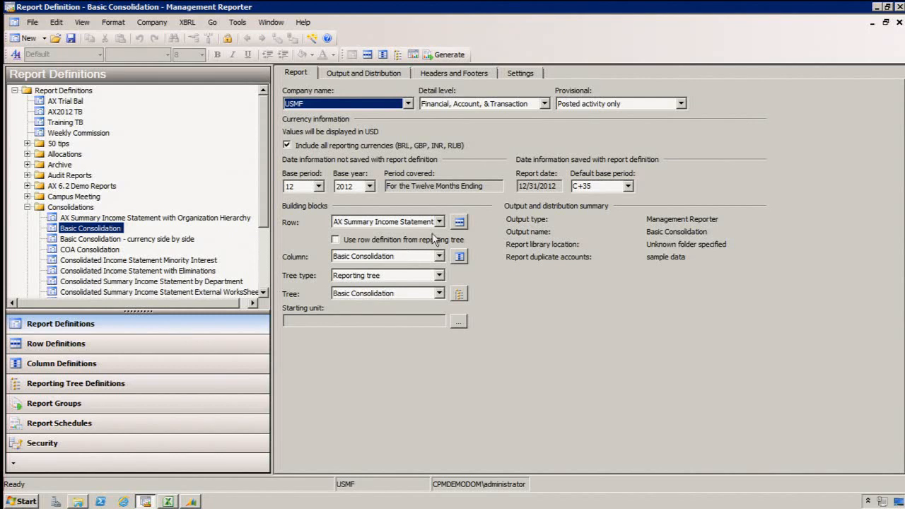
{"action": "left_click", "coordinate": [459, 224]}
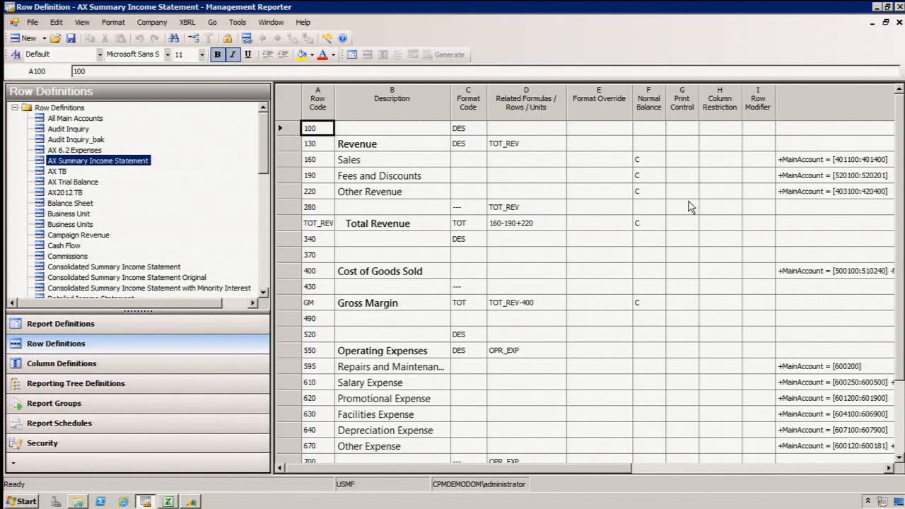
{"action": "left_click", "coordinate": [899, 23]}
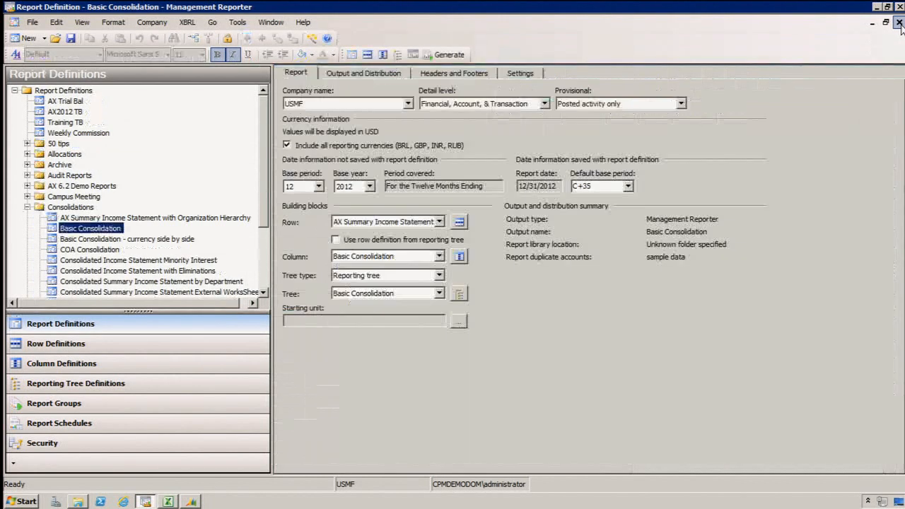
{"action": "left_click", "coordinate": [458, 293]}
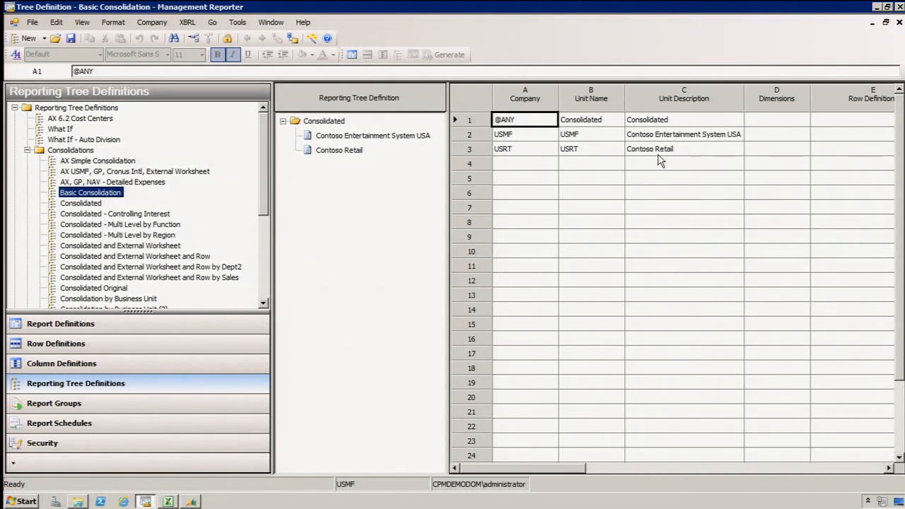
{"action": "left_click", "coordinate": [898, 22]}
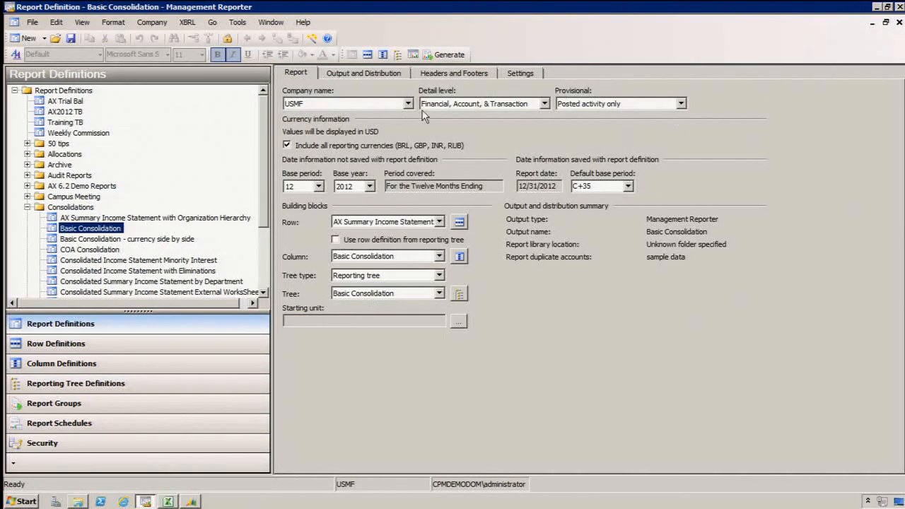
View the Basic Consolidation report, drill into the Contoso Retail unit, return to the consolidated view and close the report
{"action": "left_click", "coordinate": [413, 56]}
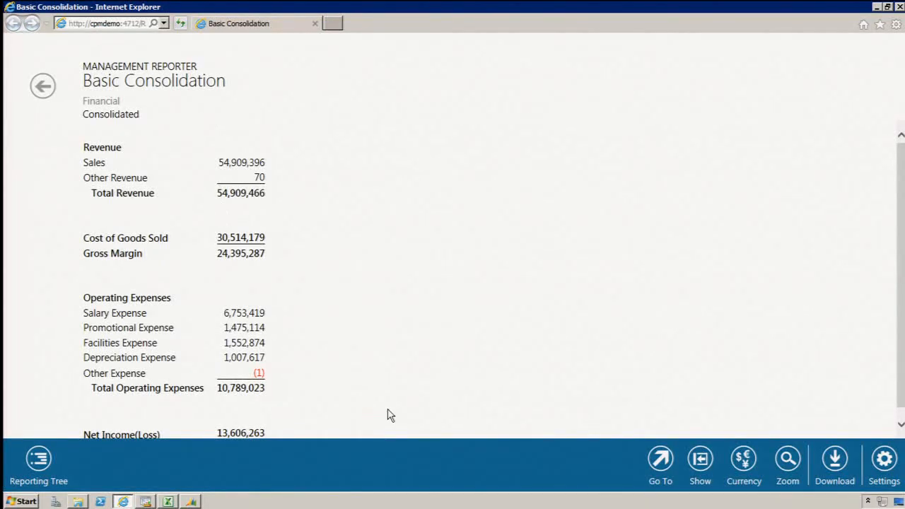
{"action": "left_click", "coordinate": [40, 459]}
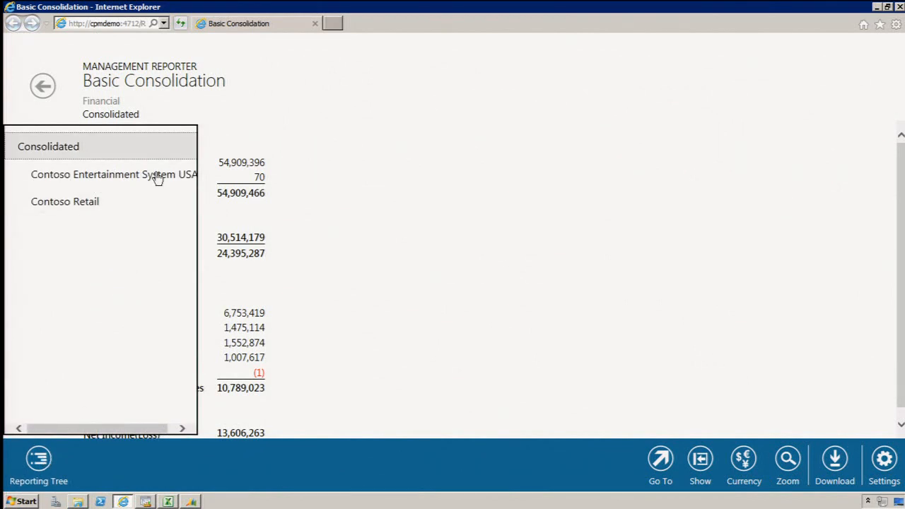
{"action": "left_click", "coordinate": [77, 203]}
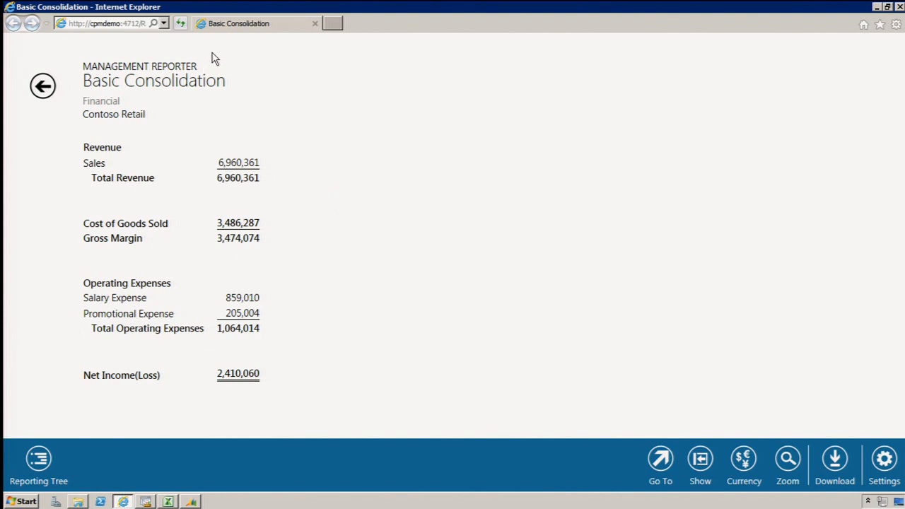
{"action": "left_click", "coordinate": [42, 86]}
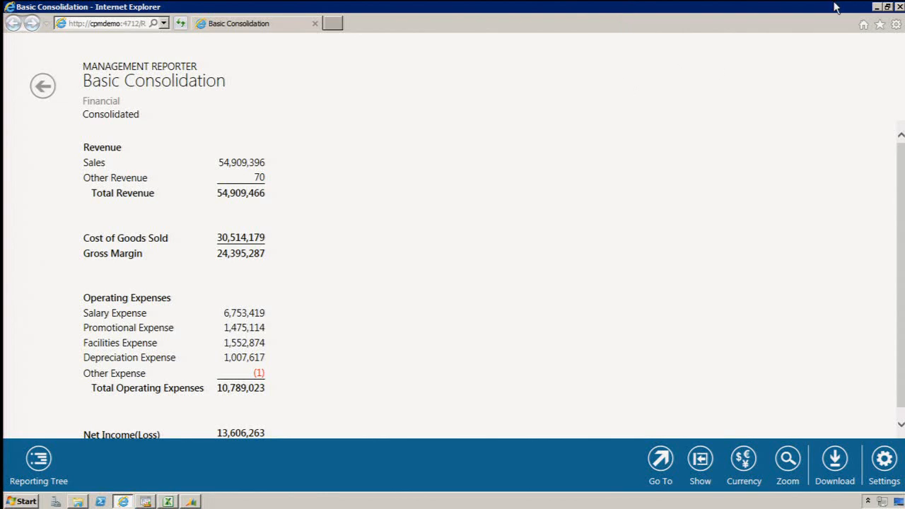
{"action": "left_click", "coordinate": [898, 7]}
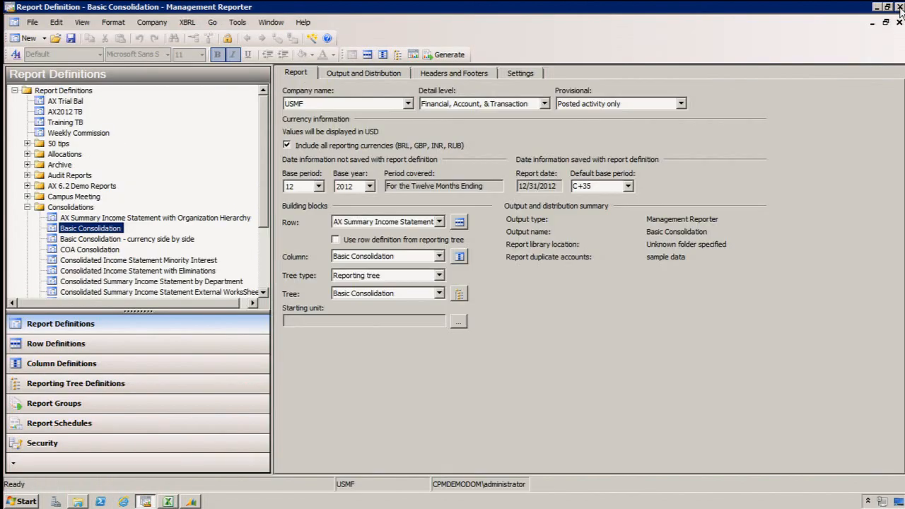
Open the Consolidated Income Statement with Eliminations report definition and its linked column definition
{"action": "left_click", "coordinate": [263, 292]}
{"action": "left_click", "coordinate": [263, 291]}
{"action": "left_click", "coordinate": [263, 292]}
{"action": "left_click", "coordinate": [263, 291]}
{"action": "left_click", "coordinate": [263, 292]}
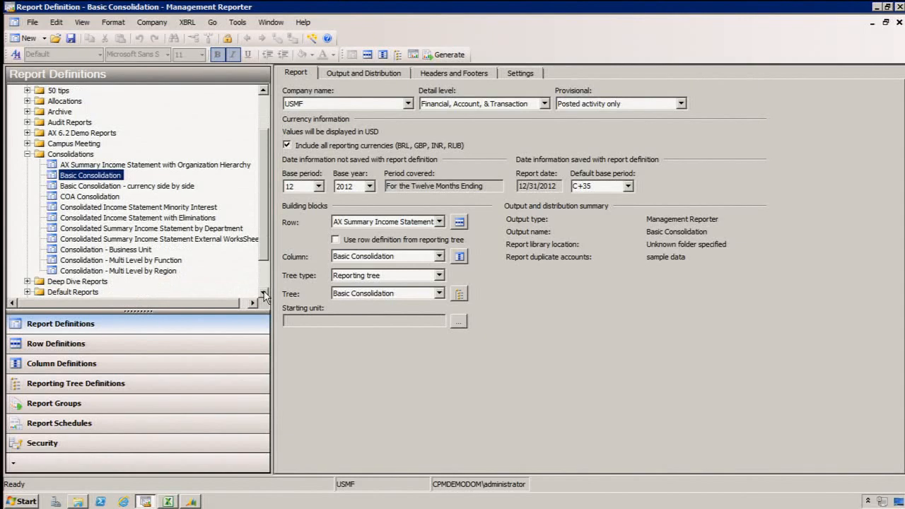
{"action": "double_click", "coordinate": [150, 217]}
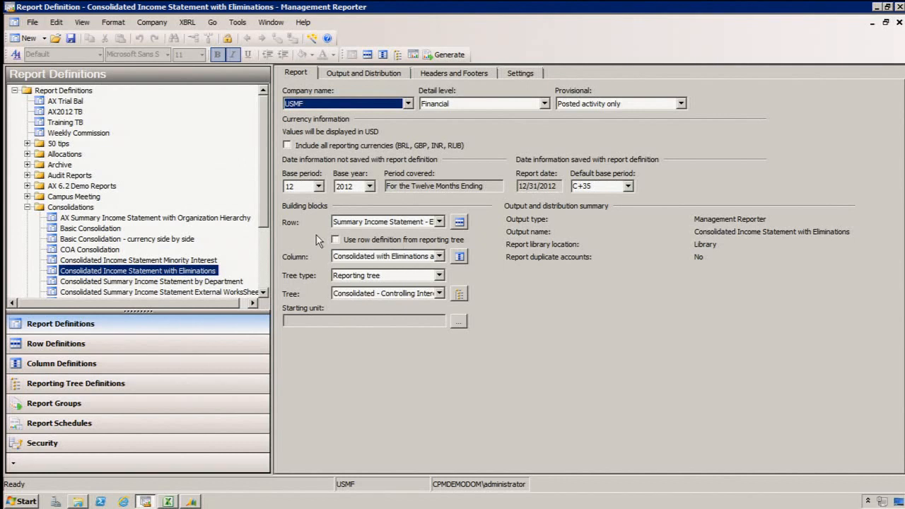
{"action": "left_click", "coordinate": [459, 256]}
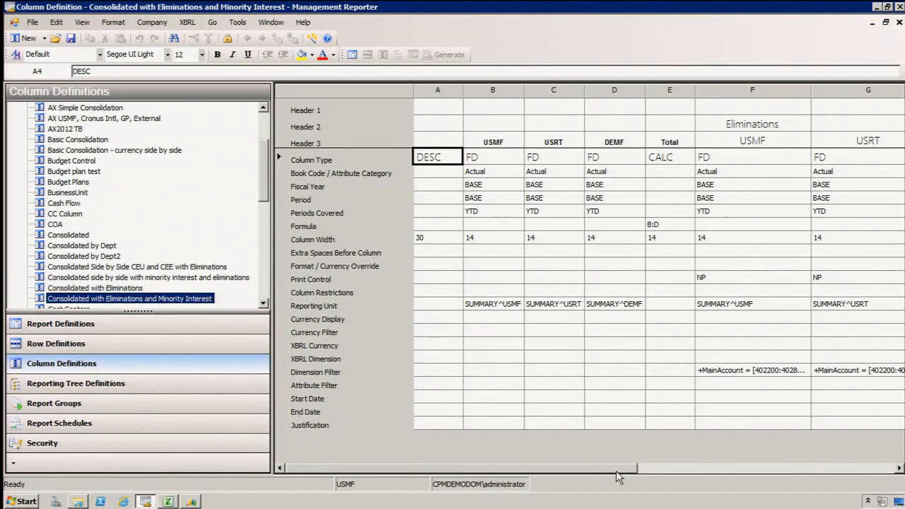
Inspect the main account ranges in the dimension filter of the USMF eliminations column, leaving them unedited
{"action": "left_click_drag", "start_coordinate": [615, 468], "coordinate": [750, 477]}
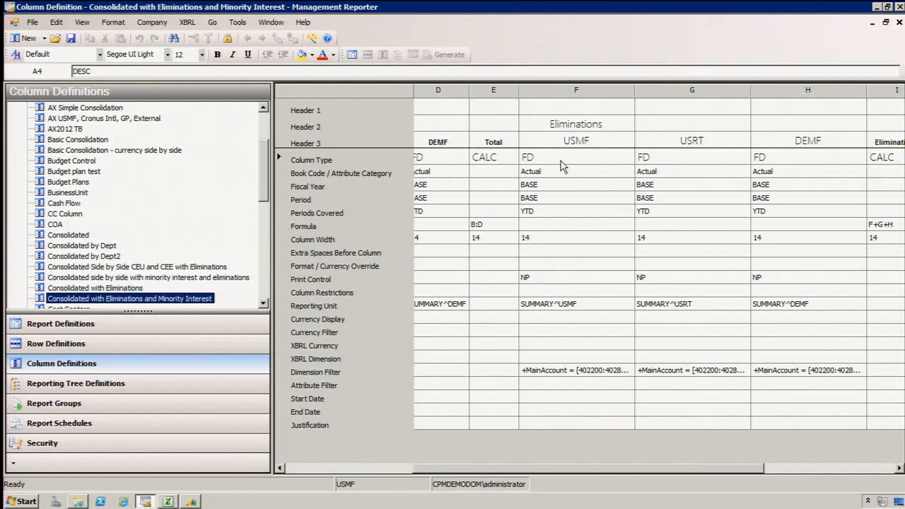
{"action": "left_click", "coordinate": [564, 371]}
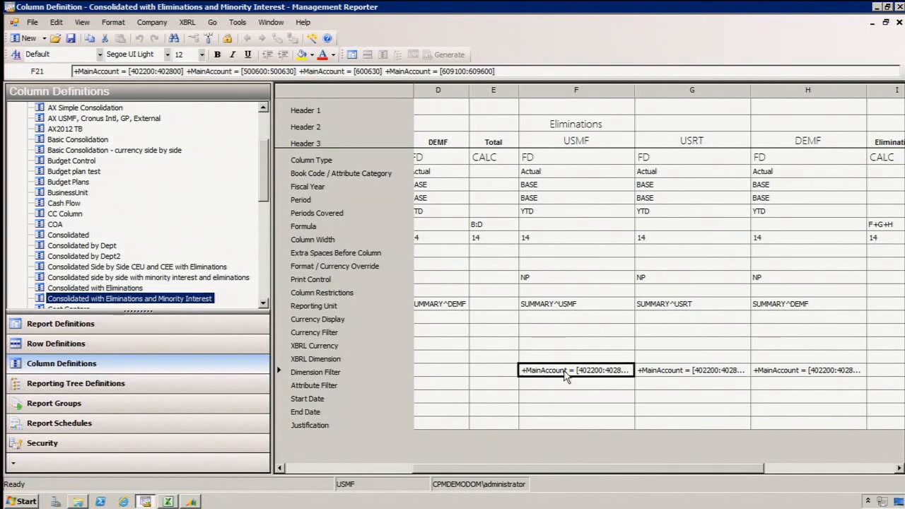
{"action": "double_click", "coordinate": [568, 373]}
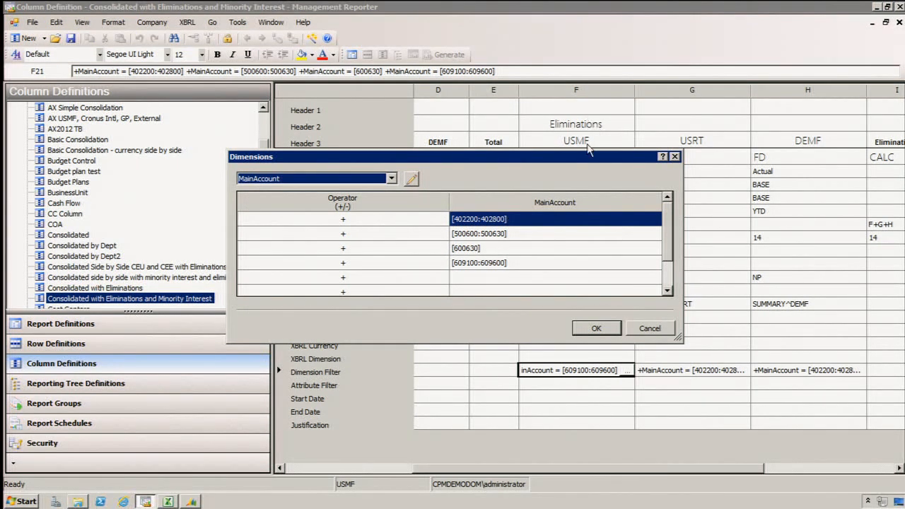
{"action": "left_click", "coordinate": [648, 328]}
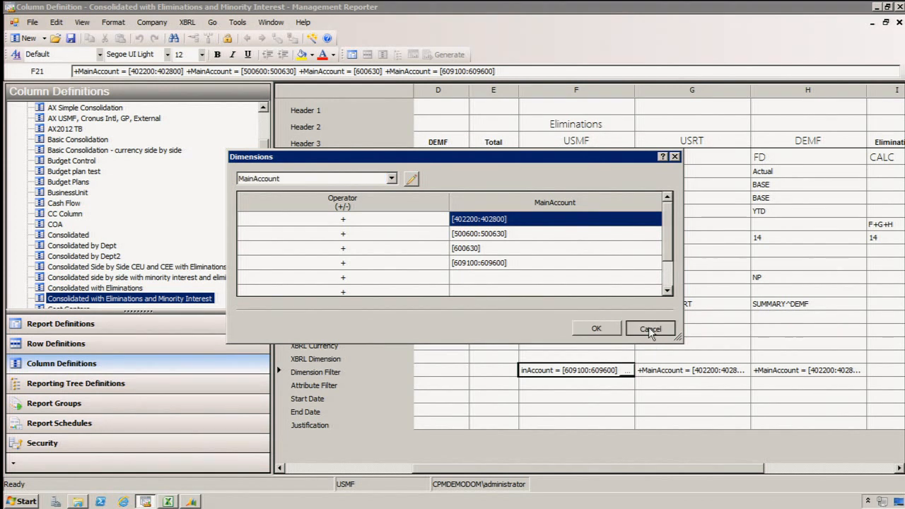
Review the USMF elimination column's print control and the calculated Eliminations and Consolidated Total columns, and close the column definition
{"action": "left_click", "coordinate": [535, 279]}
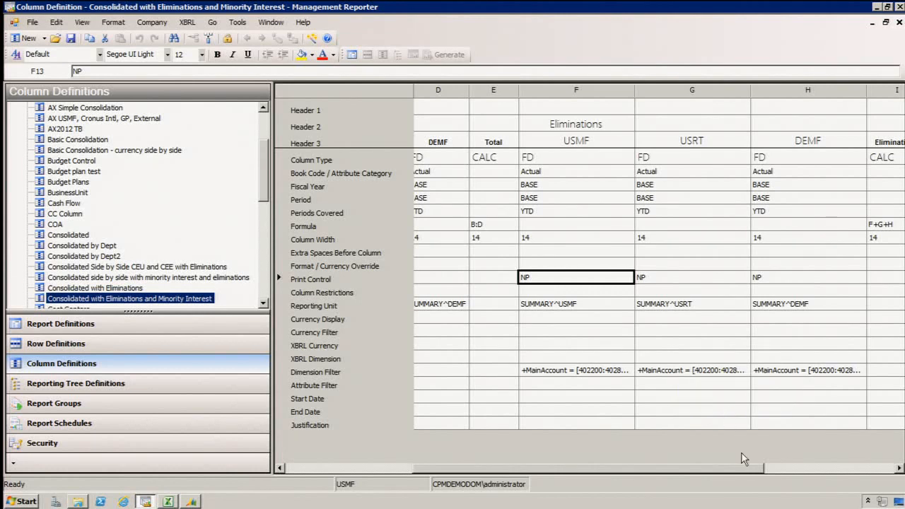
{"action": "left_click_drag", "start_coordinate": [758, 471], "coordinate": [821, 468]}
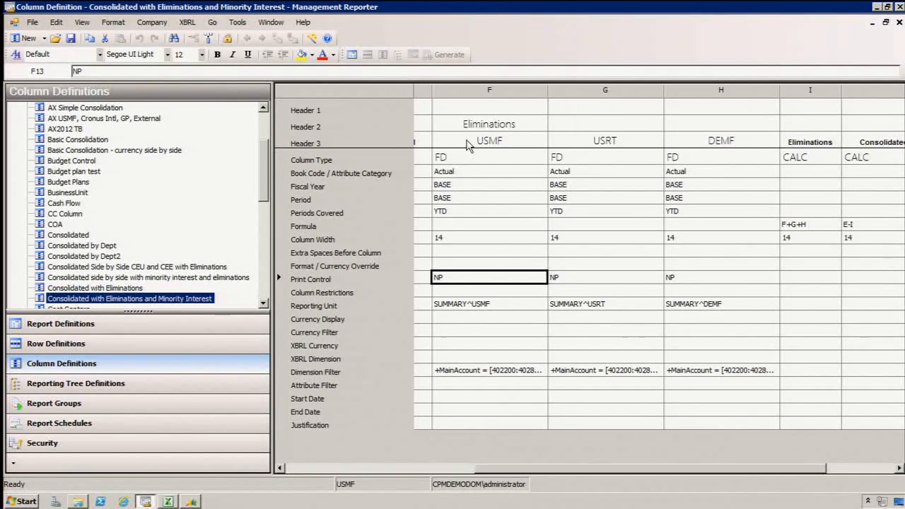
{"action": "left_click", "coordinate": [819, 225]}
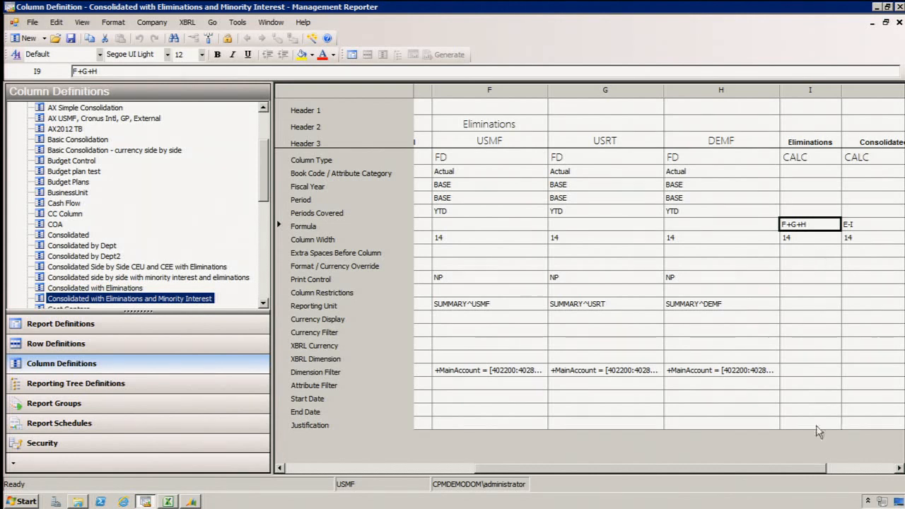
{"action": "left_click_drag", "start_coordinate": [811, 467], "coordinate": [880, 469]}
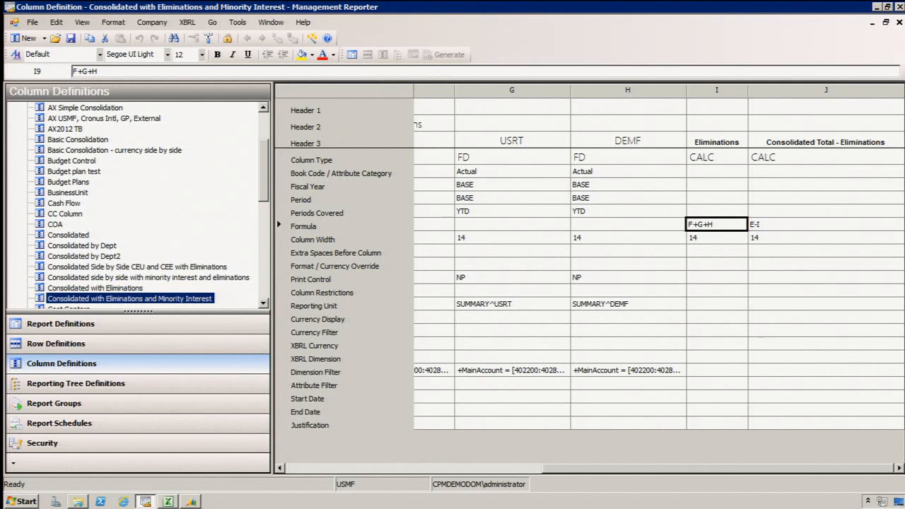
{"action": "left_click", "coordinate": [899, 23]}
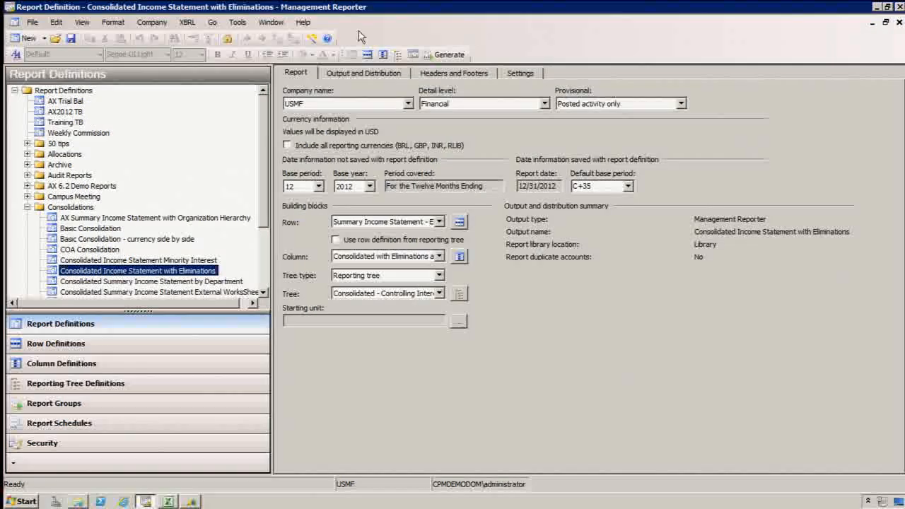
View the Consolidated Income Statement with Eliminations report and close it
{"action": "left_click", "coordinate": [414, 57]}
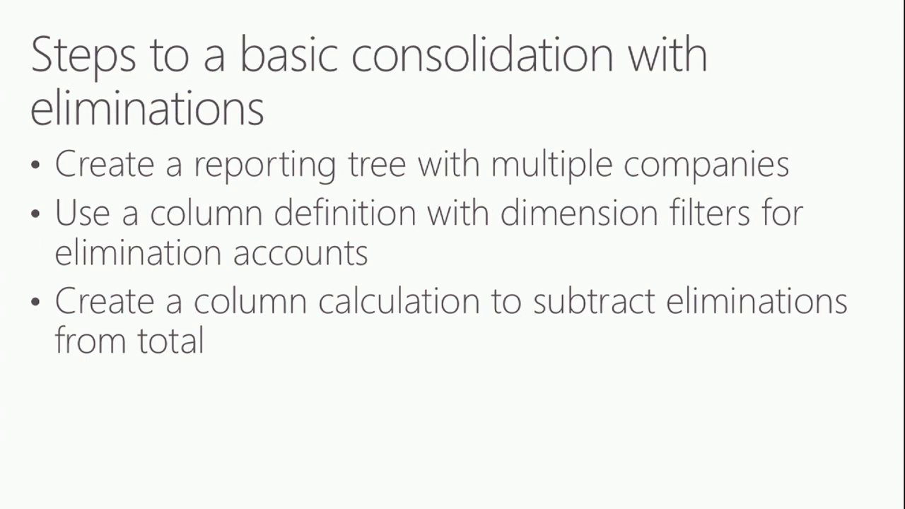
{"action": "key", "text": "Right"}
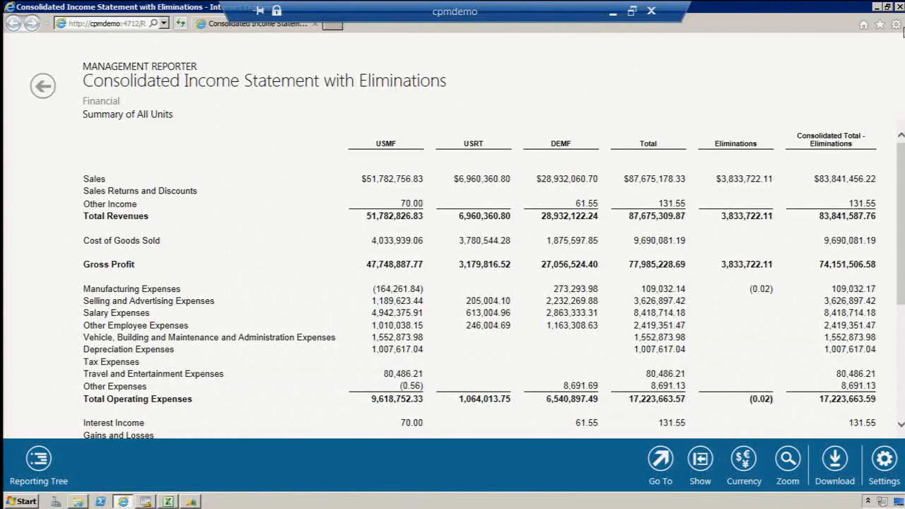
{"action": "left_click", "coordinate": [898, 7]}
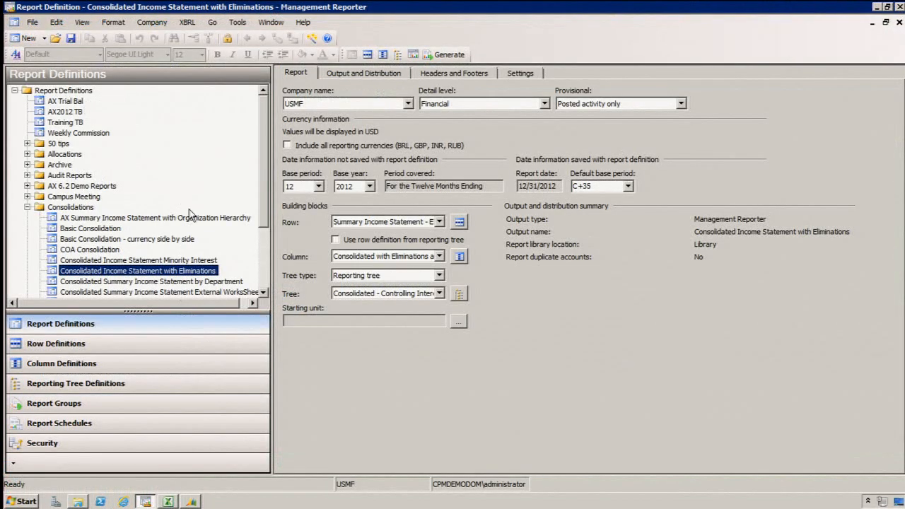
Open the Consolidated Income Statement Minority Interest report definition and examine the Less: Non-Controlling Interest formula in its row definition
{"action": "left_click", "coordinate": [189, 260]}
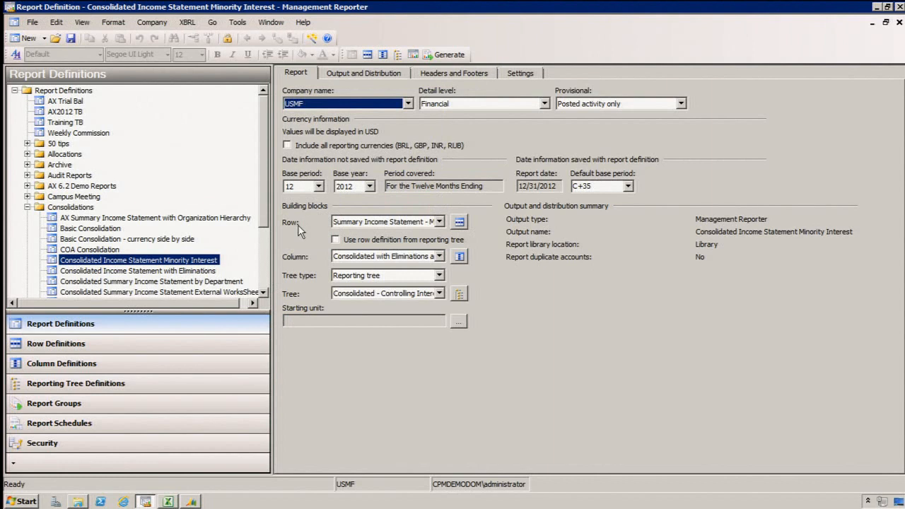
{"action": "left_click", "coordinate": [458, 222]}
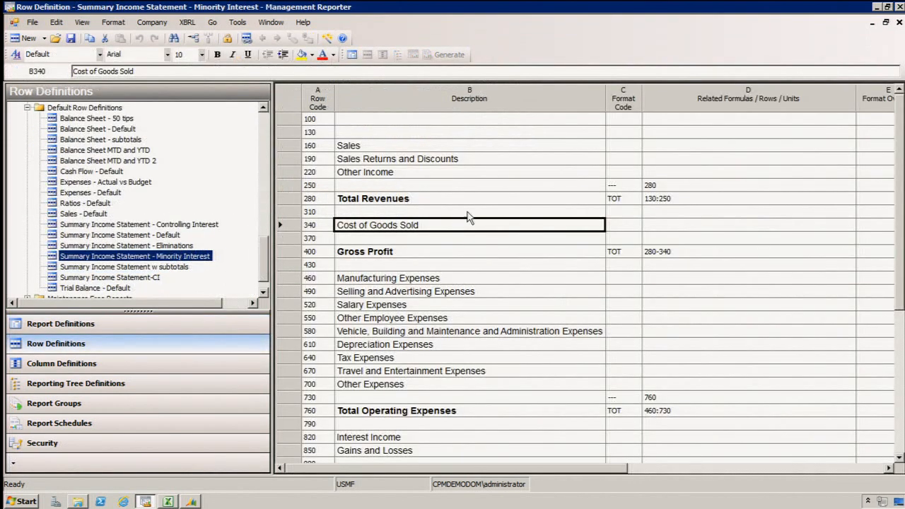
{"action": "scroll", "coordinate": [475, 217], "scroll_direction": "down", "scroll_amount": 4}
{"action": "scroll", "coordinate": [475, 217], "scroll_direction": "down", "scroll_amount": 2}
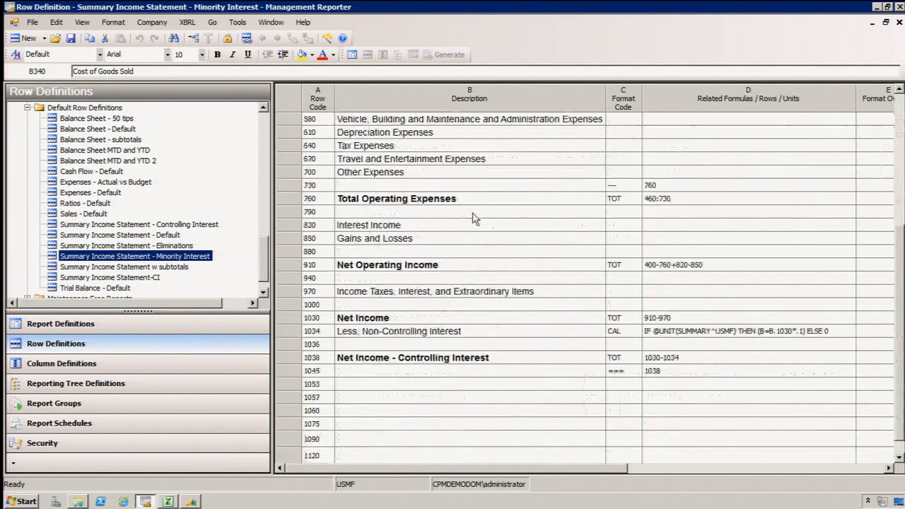
{"action": "left_click", "coordinate": [367, 308]}
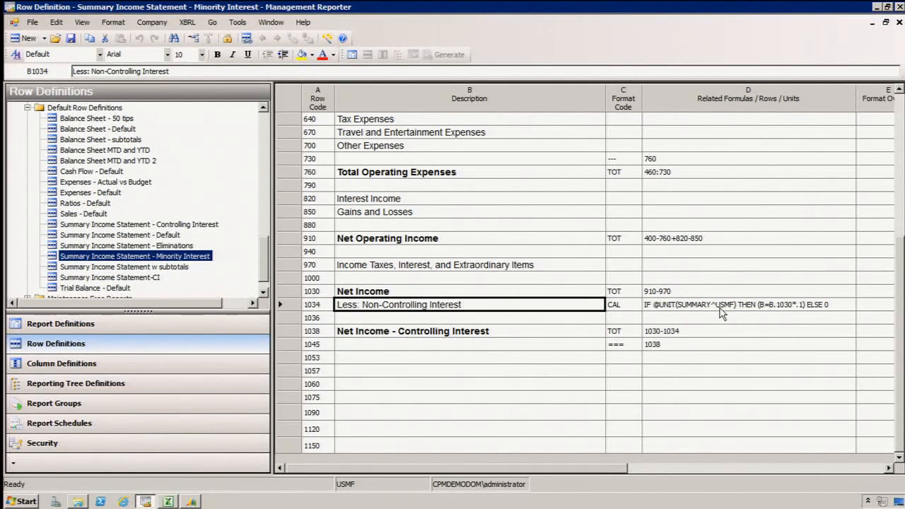
{"action": "left_click", "coordinate": [668, 310]}
{"action": "left_click", "coordinate": [668, 312]}
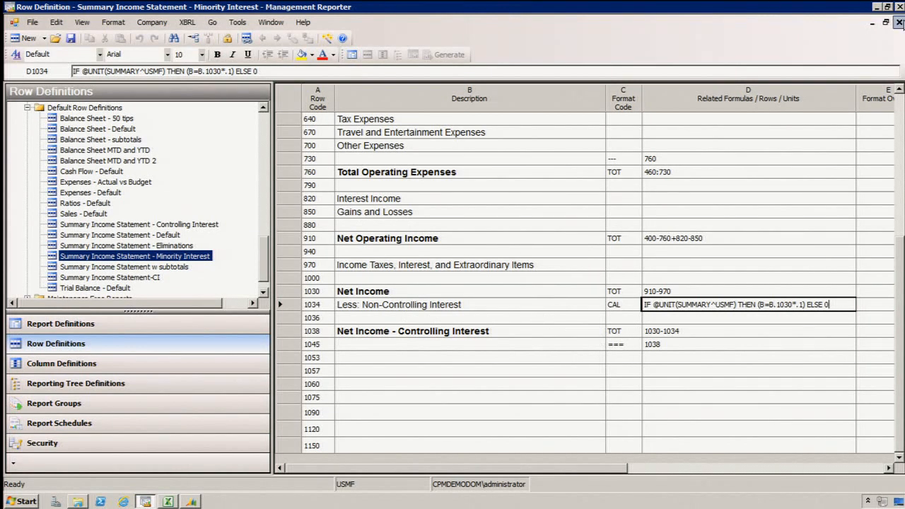
{"action": "left_click", "coordinate": [899, 23]}
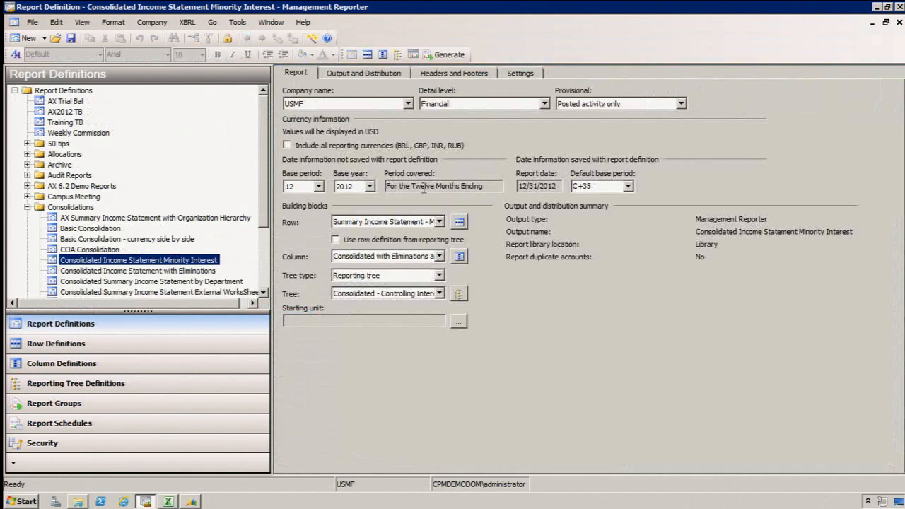
Review the reporting unit and elimination columns in the minority interest report's column definition, and close it
{"action": "left_click", "coordinate": [459, 259]}
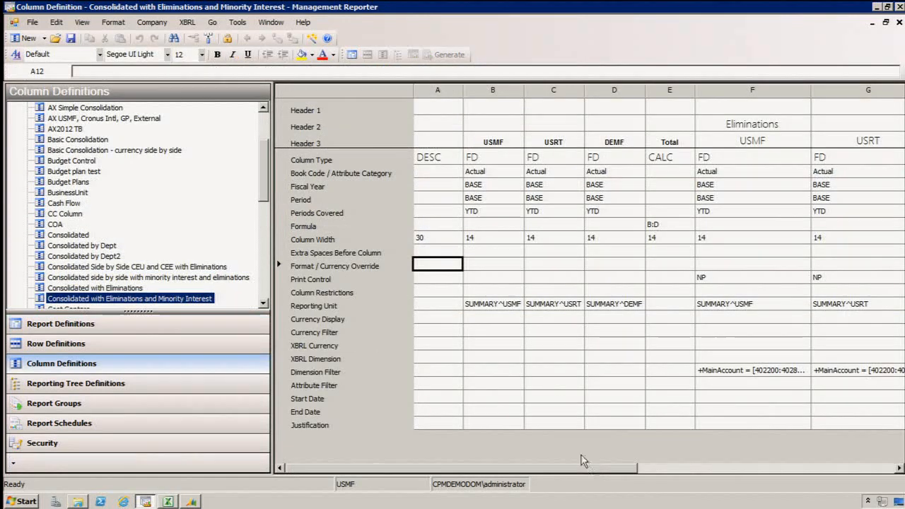
{"action": "left_click", "coordinate": [466, 306]}
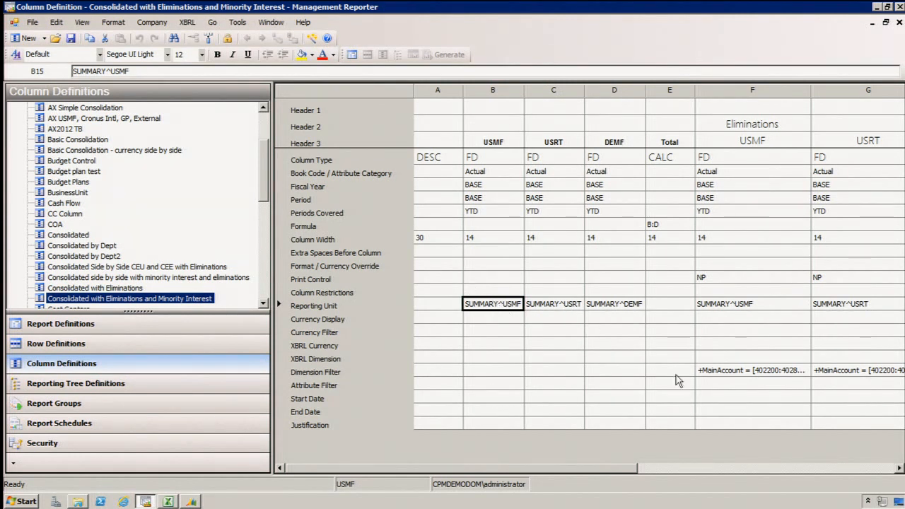
{"action": "left_click_drag", "start_coordinate": [628, 468], "coordinate": [739, 472]}
{"action": "left_click_drag", "start_coordinate": [872, 472], "coordinate": [818, 468]}
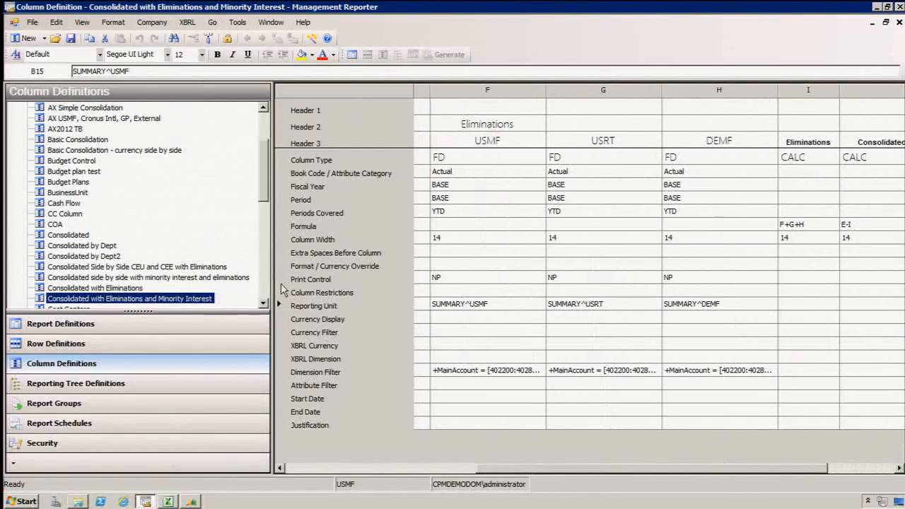
{"action": "left_click", "coordinate": [897, 22]}
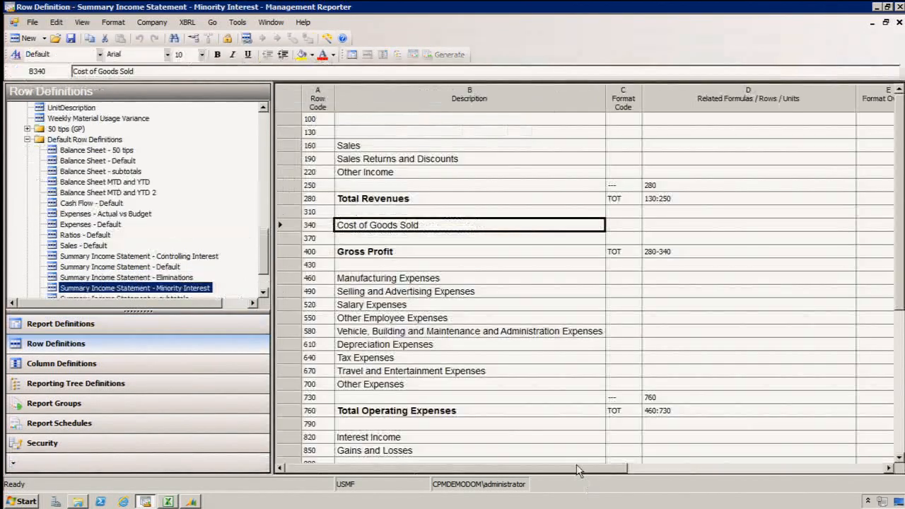
Examine the column restriction on the Less: Non-Controlling Interest row in the minority interest row definition, and close the row definition
{"action": "left_click_drag", "start_coordinate": [579, 470], "coordinate": [717, 470]}
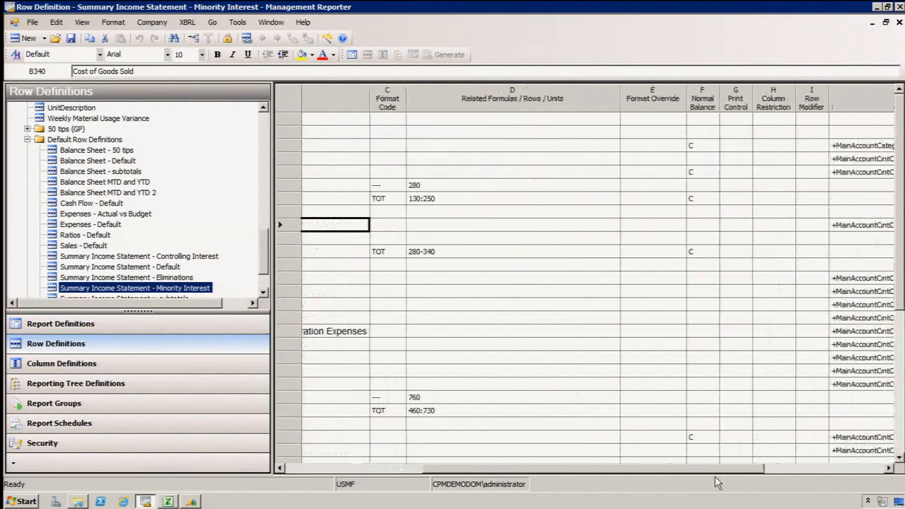
{"action": "scroll", "coordinate": [899, 453], "scroll_direction": "down", "scroll_amount": 6}
{"action": "mouse_move", "coordinate": [650, 468]}
{"action": "left_mouse_down"}
{"action": "mouse_move", "coordinate": [492, 448]}
{"action": "mouse_move", "coordinate": [664, 467]}
{"action": "left_mouse_up"}
{"action": "left_click", "coordinate": [775, 307]}
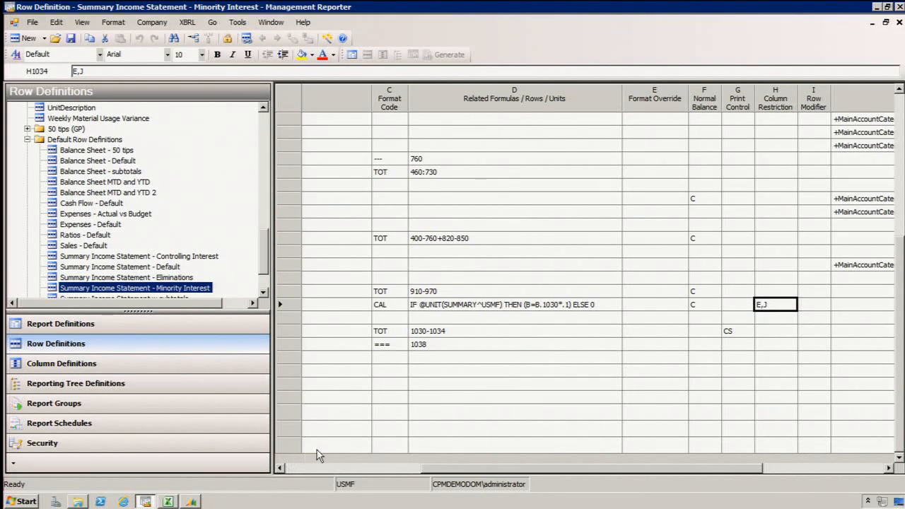
{"action": "left_click", "coordinate": [321, 469]}
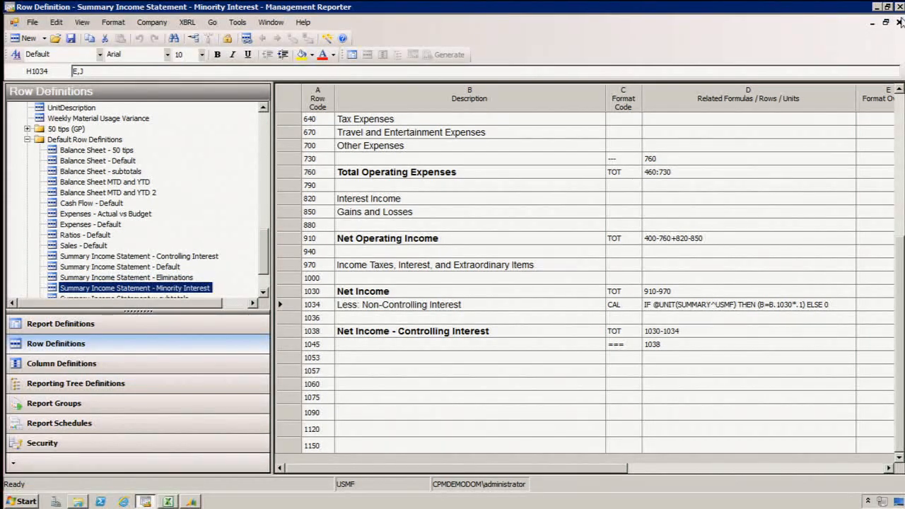
{"action": "left_click", "coordinate": [899, 22]}
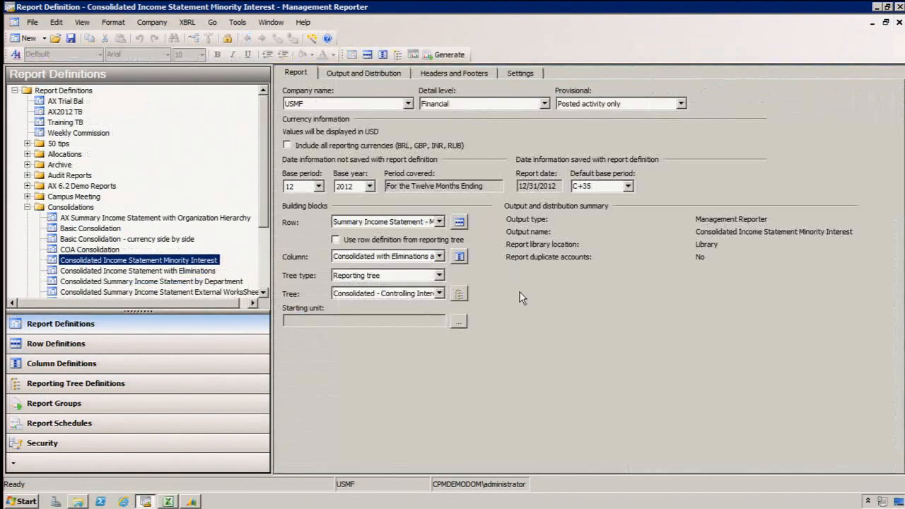
Review the reporting units and the Rollup % column in the Consolidated - Controlling Interest tree definition, and close it
{"action": "left_click", "coordinate": [459, 294]}
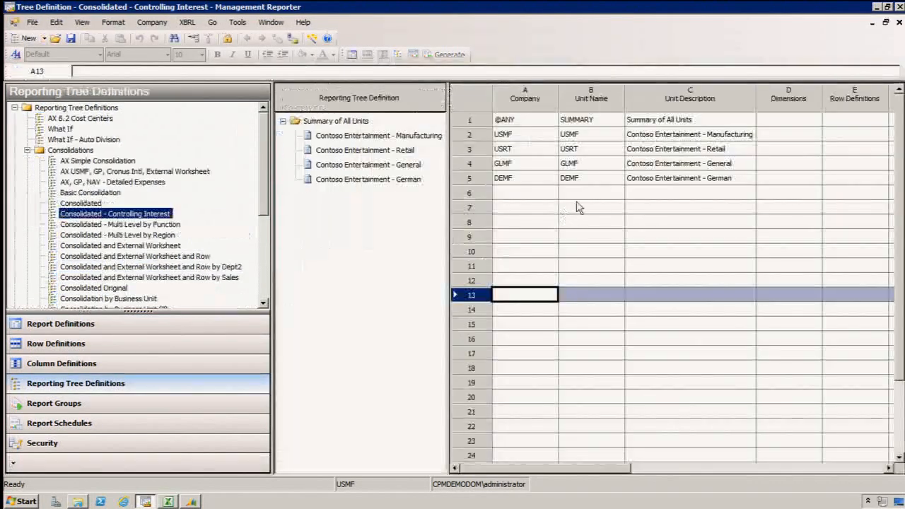
{"action": "left_click_drag", "start_coordinate": [608, 468], "coordinate": [817, 469]}
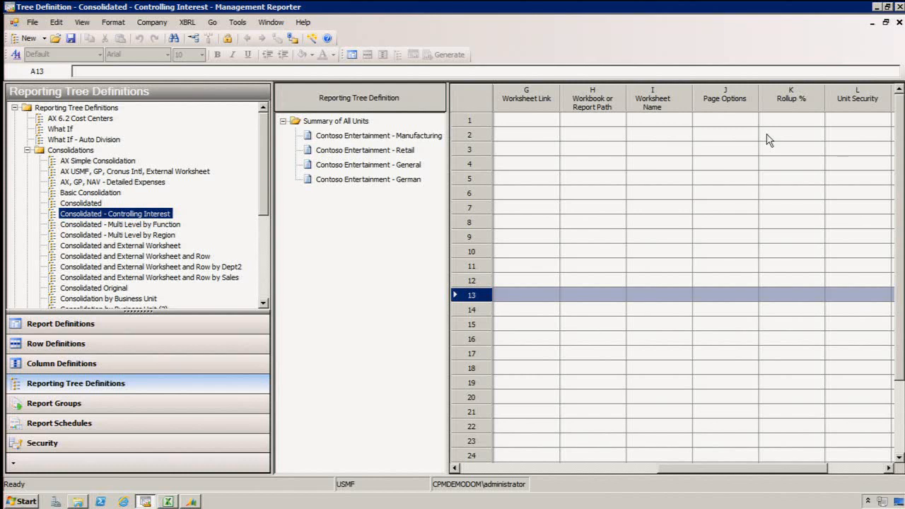
{"action": "left_click", "coordinate": [898, 22]}
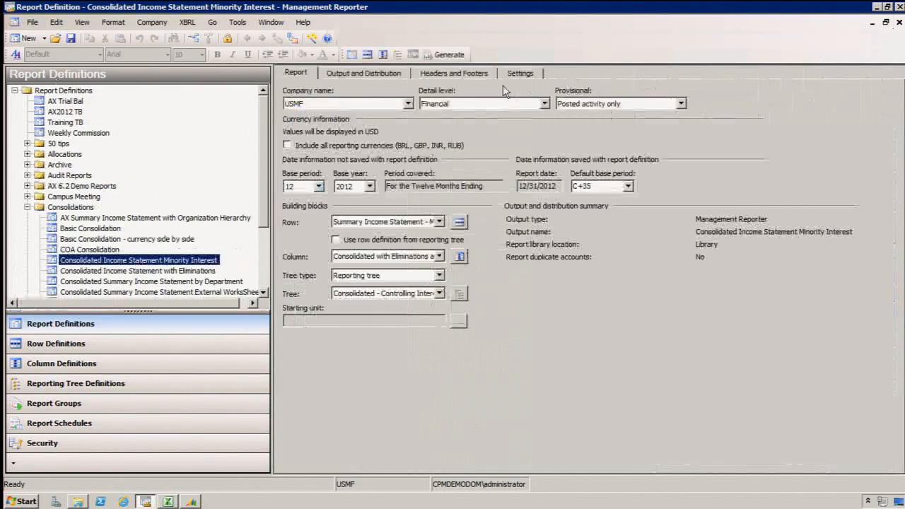
View the Consolidated Income Statement Minority Interest report and drill into the Total column's Less: Non-Controlling Interest amount, returning to the summary
{"action": "left_click", "coordinate": [414, 56]}
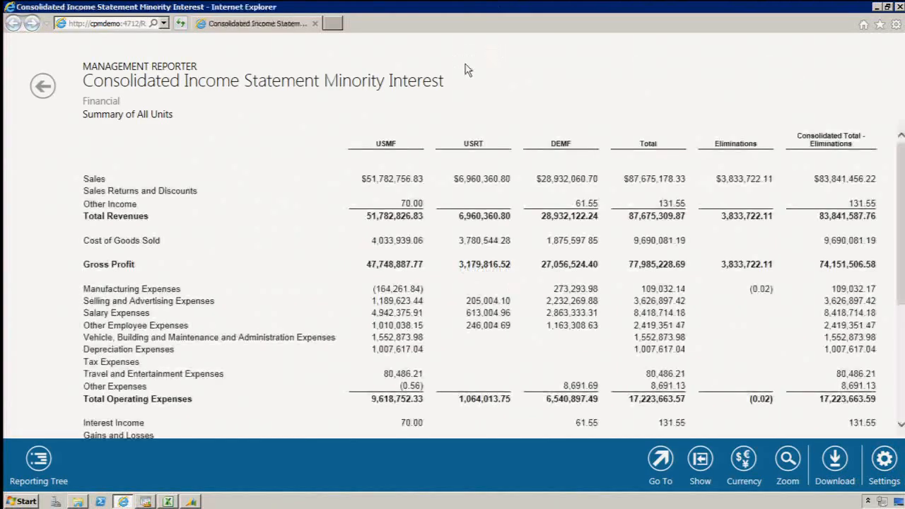
{"action": "scroll", "coordinate": [349, 167], "scroll_direction": "down", "scroll_amount": 3}
{"action": "scroll", "coordinate": [349, 167], "scroll_direction": "down", "scroll_amount": 2}
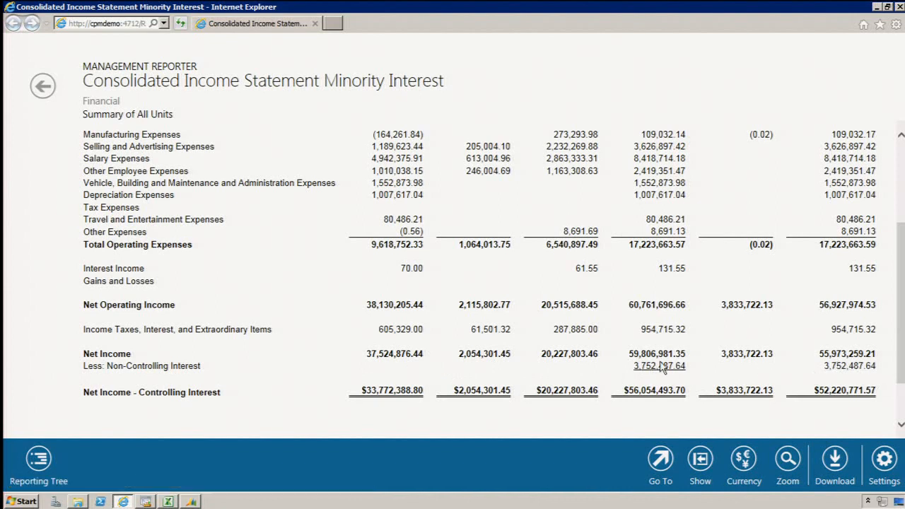
{"action": "scroll", "coordinate": [655, 371], "scroll_direction": "up", "scroll_amount": 2}
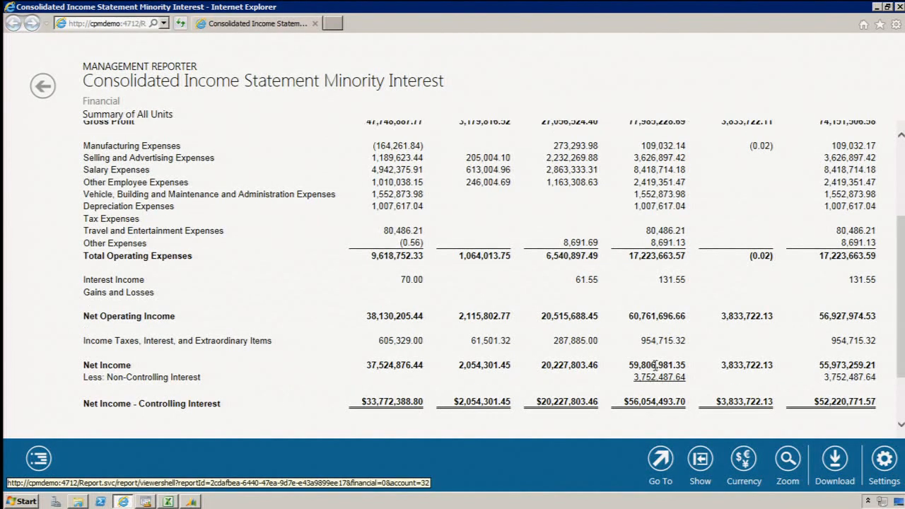
{"action": "scroll", "coordinate": [656, 371], "scroll_direction": "down", "scroll_amount": 2}
{"action": "scroll", "coordinate": [655, 371], "scroll_direction": "down", "scroll_amount": 2}
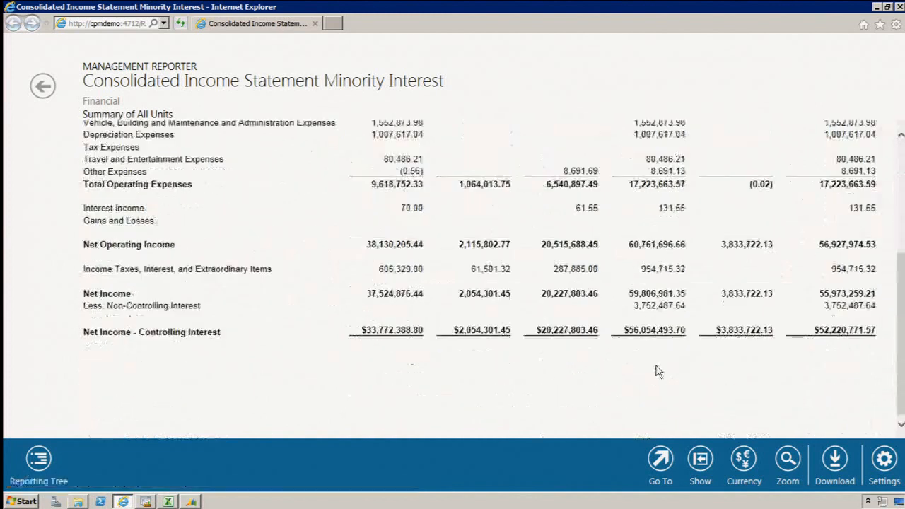
{"action": "left_click", "coordinate": [660, 306]}
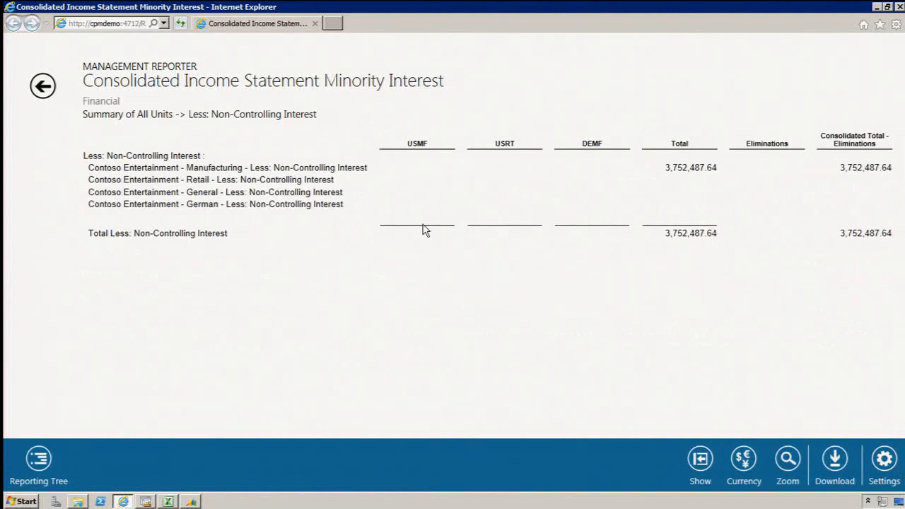
{"action": "left_click", "coordinate": [43, 85]}
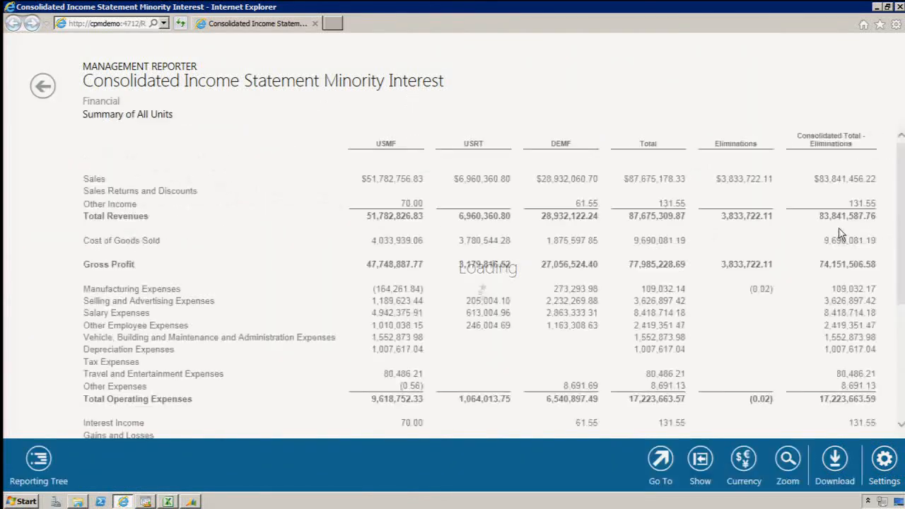
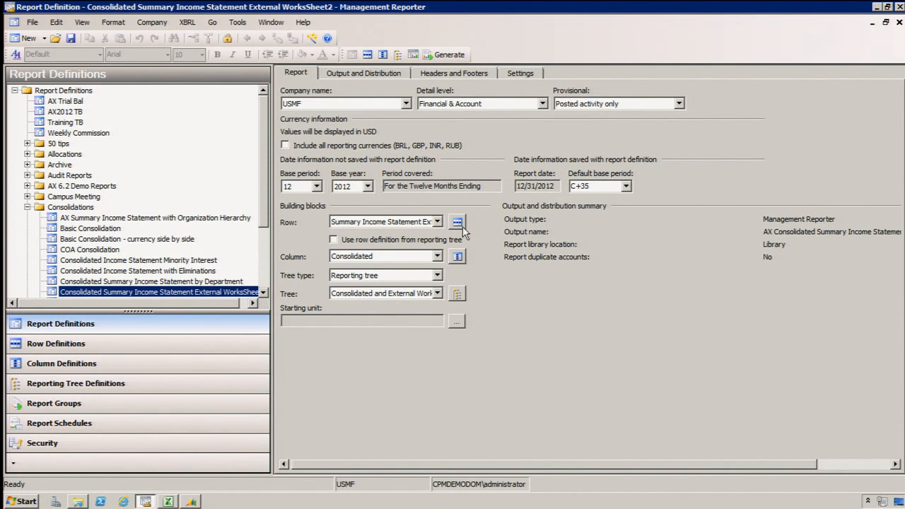
Open the Summary Income Statement External Worksheet row definition, hide the navigation pane and widen the Link to Financial Dimensions column to fit
{"action": "left_click", "coordinate": [462, 226]}
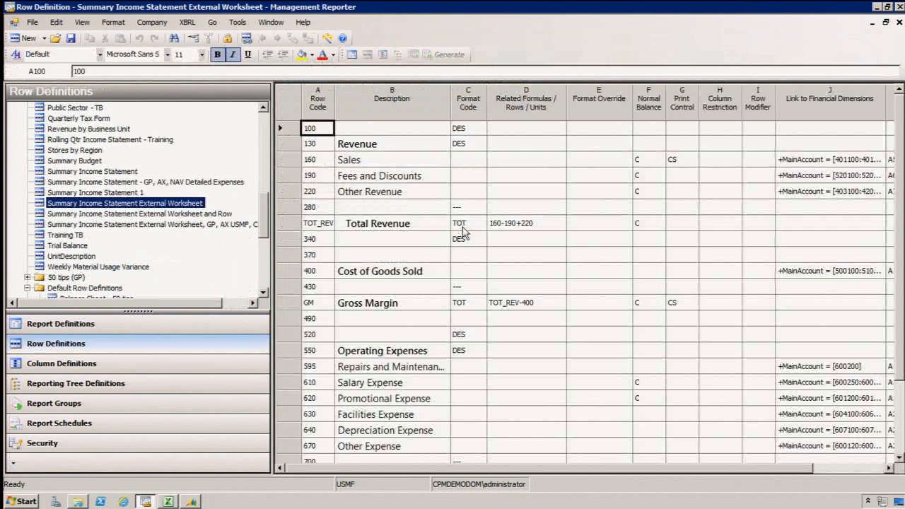
{"action": "left_click", "coordinate": [83, 22]}
{"action": "left_click", "coordinate": [113, 37]}
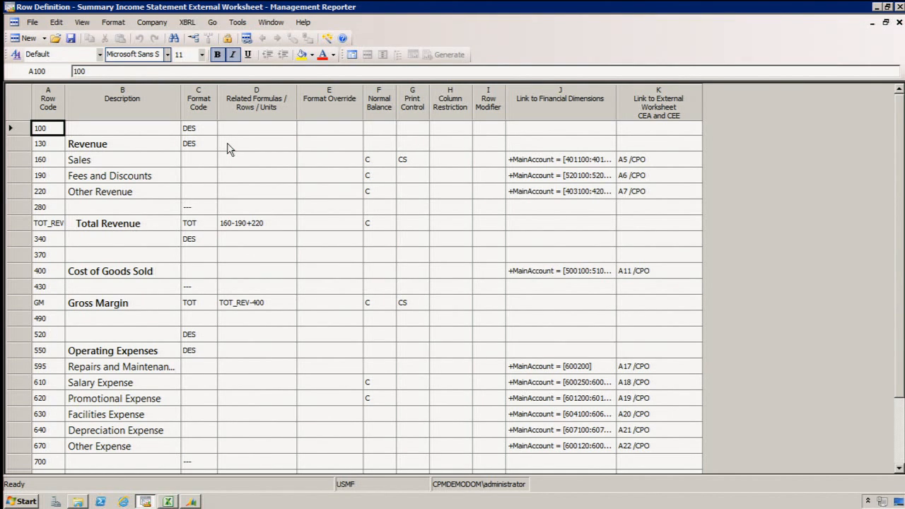
{"action": "double_click", "coordinate": [615, 100]}
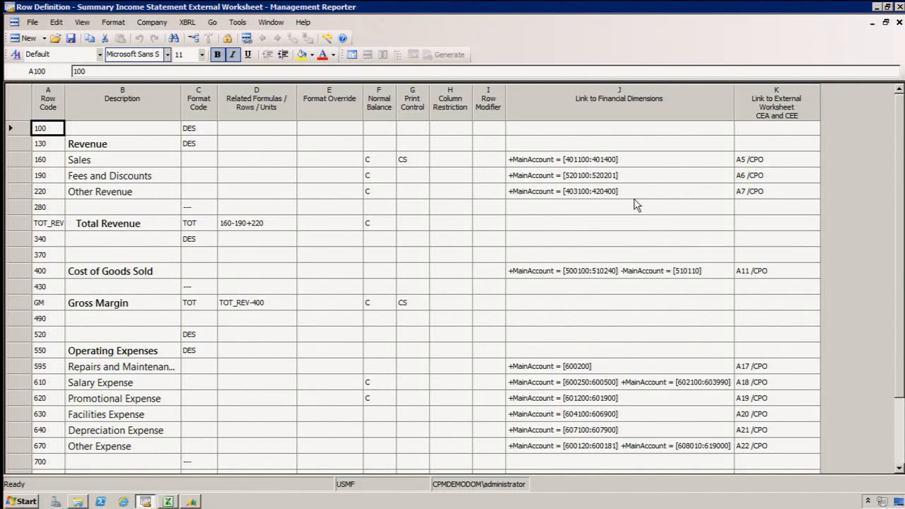
Open the row links and inspect the GL1 financial dimensions link and the CEA AND CEE external worksheet link
{"action": "double_click", "coordinate": [610, 109]}
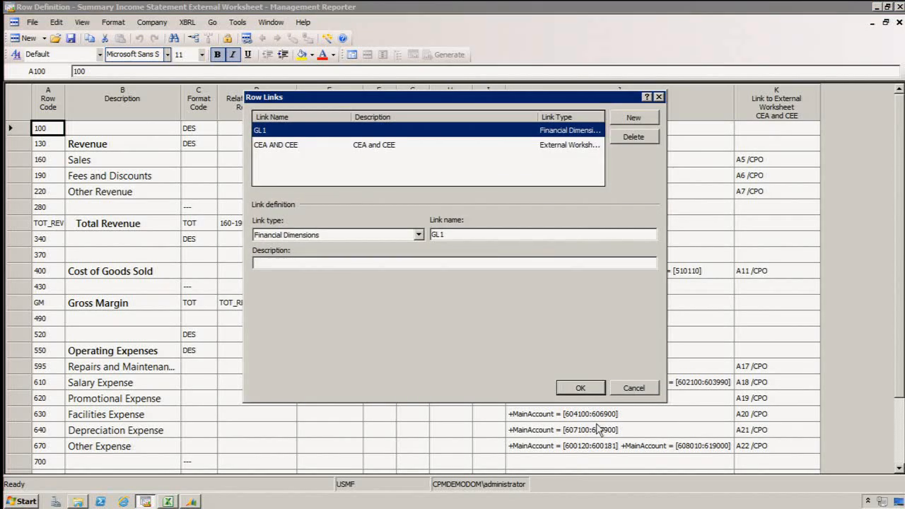
{"action": "left_click", "coordinate": [634, 391]}
{"action": "left_click", "coordinate": [247, 39]}
{"action": "left_click", "coordinate": [321, 150]}
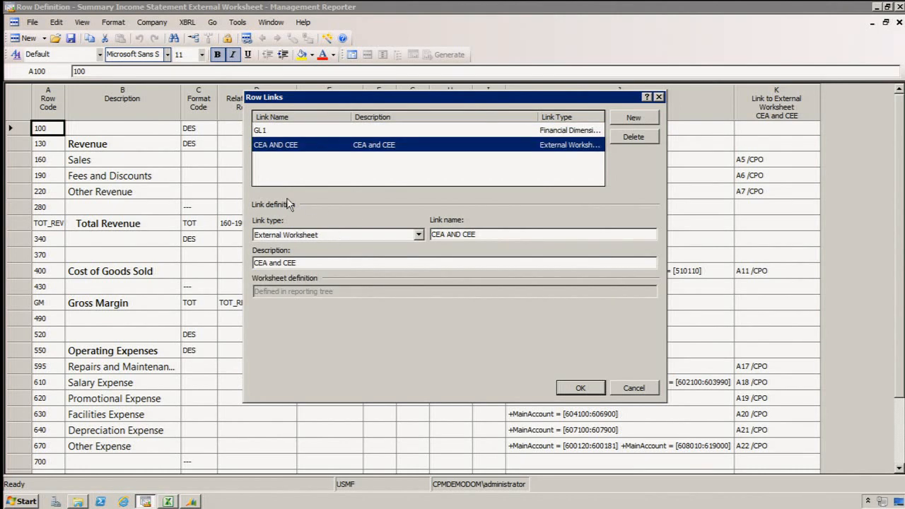
Check the link types available for the CEA AND CEE row link, and close the row links without saving
{"action": "left_click", "coordinate": [419, 235]}
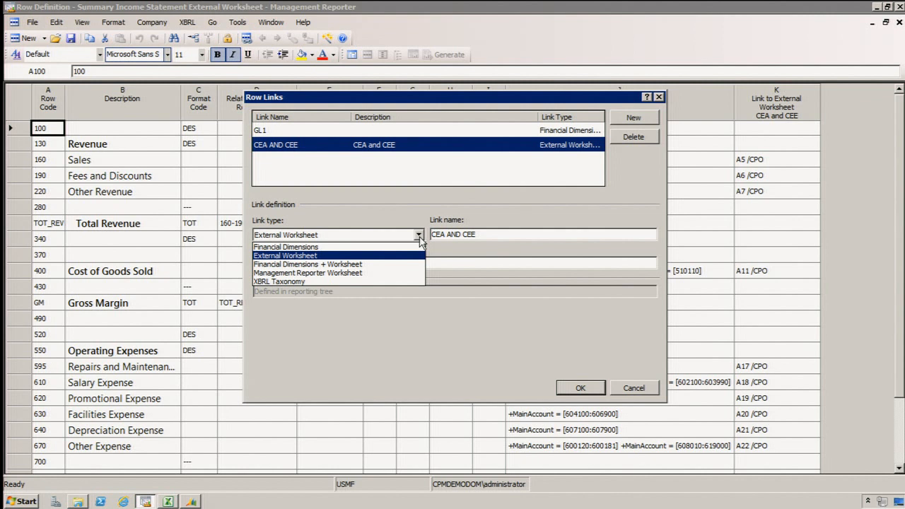
{"action": "left_click", "coordinate": [420, 243]}
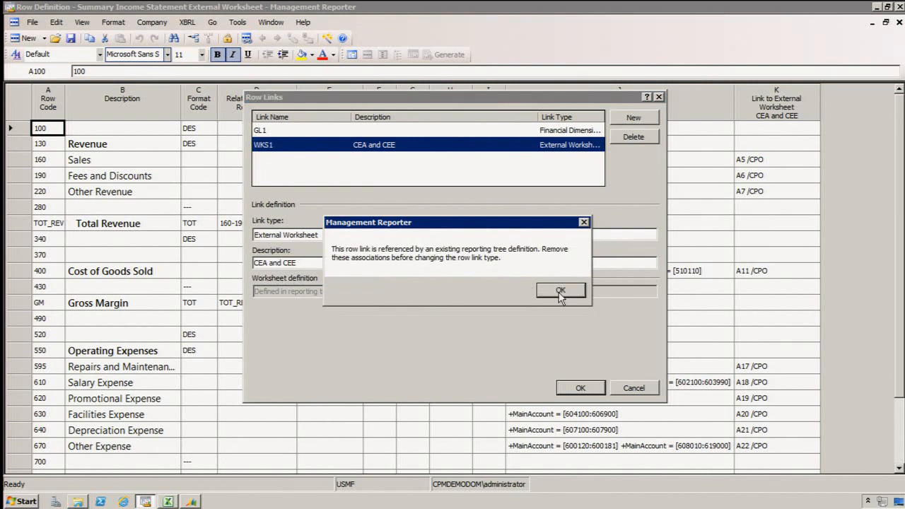
{"action": "left_click", "coordinate": [559, 292]}
{"action": "left_click", "coordinate": [419, 235]}
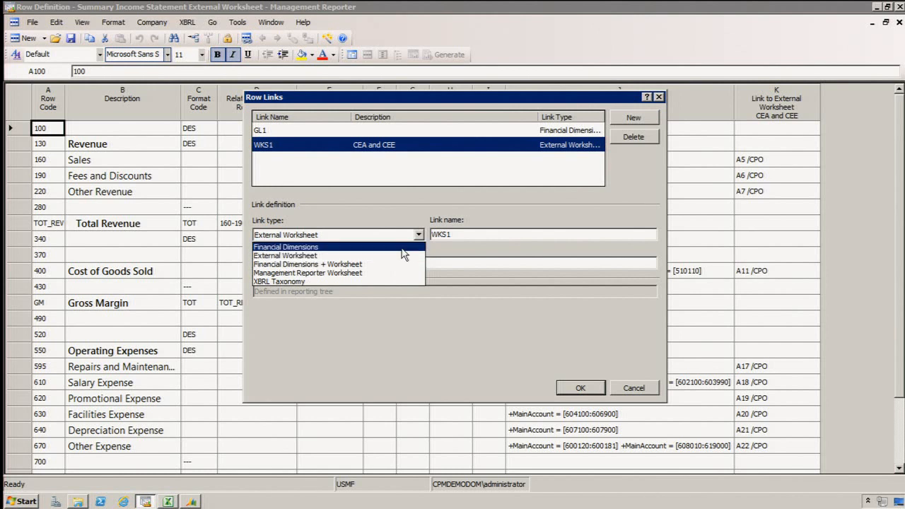
{"action": "left_click", "coordinate": [639, 387]}
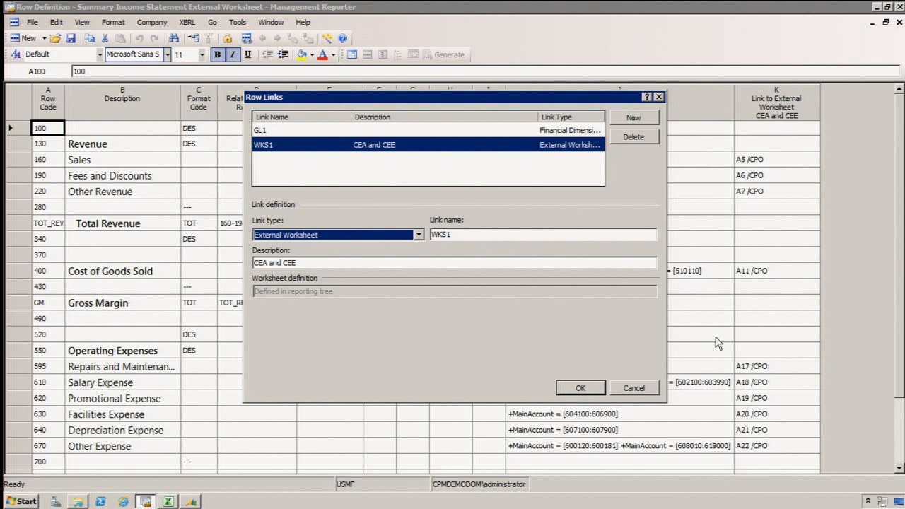
{"action": "left_click", "coordinate": [635, 388]}
Compare the Sales row's A5 /CPO link with cells A5 and B5 of Trended Income Statement_CEA.xlsx in Excel, and return to Management Reporter
{"action": "left_click", "coordinate": [784, 166]}
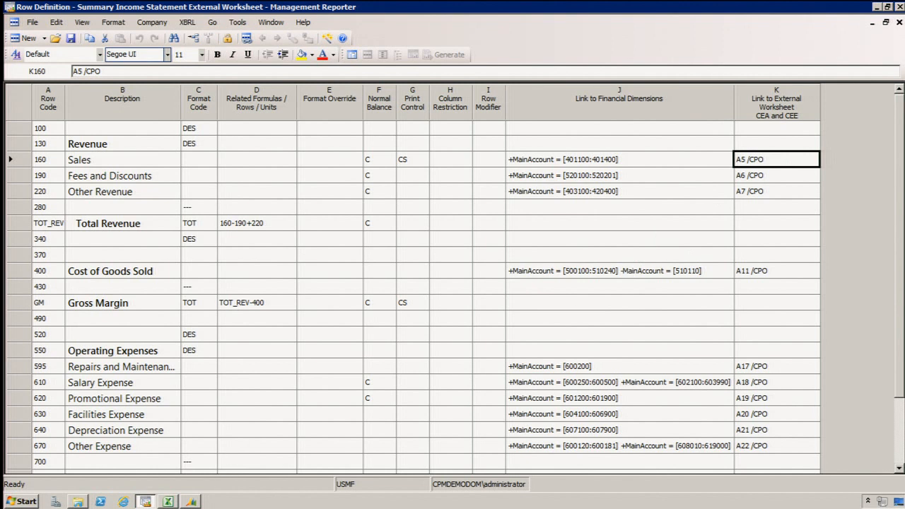
{"action": "left_click", "coordinate": [168, 501]}
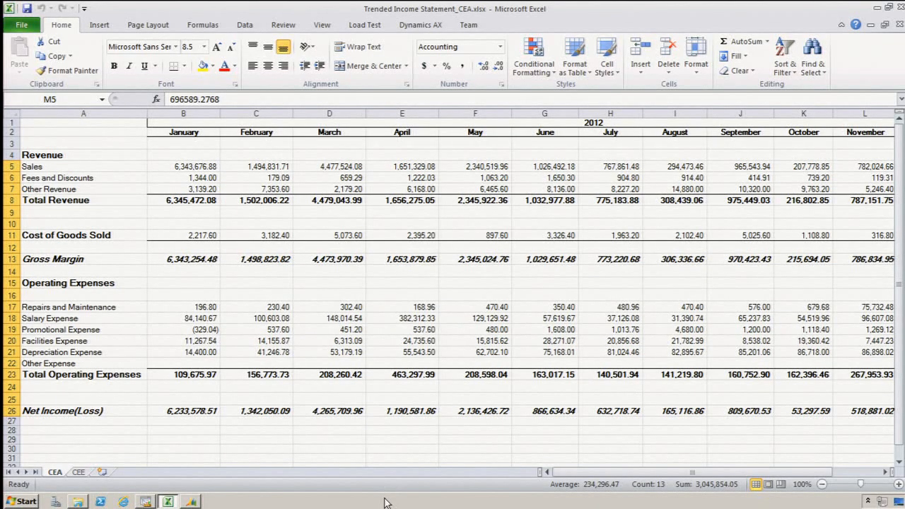
{"action": "left_click", "coordinate": [148, 501]}
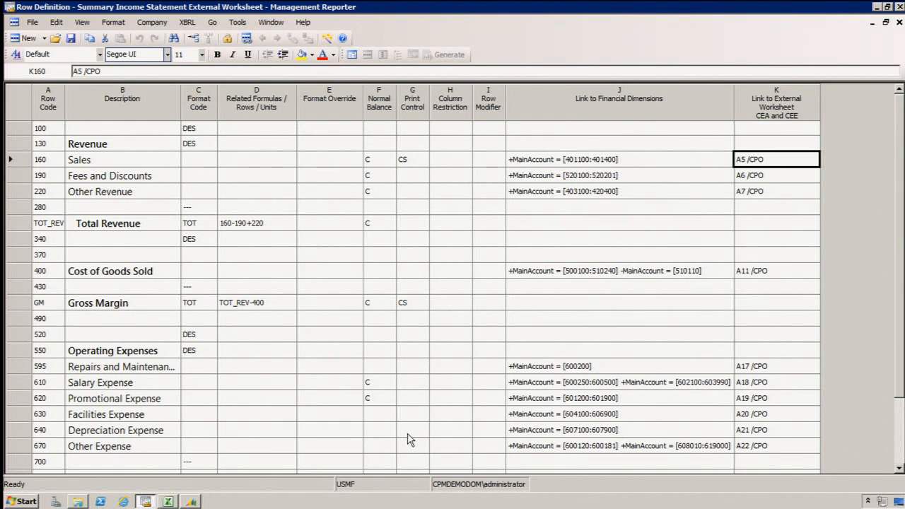
{"action": "left_click", "coordinate": [168, 501]}
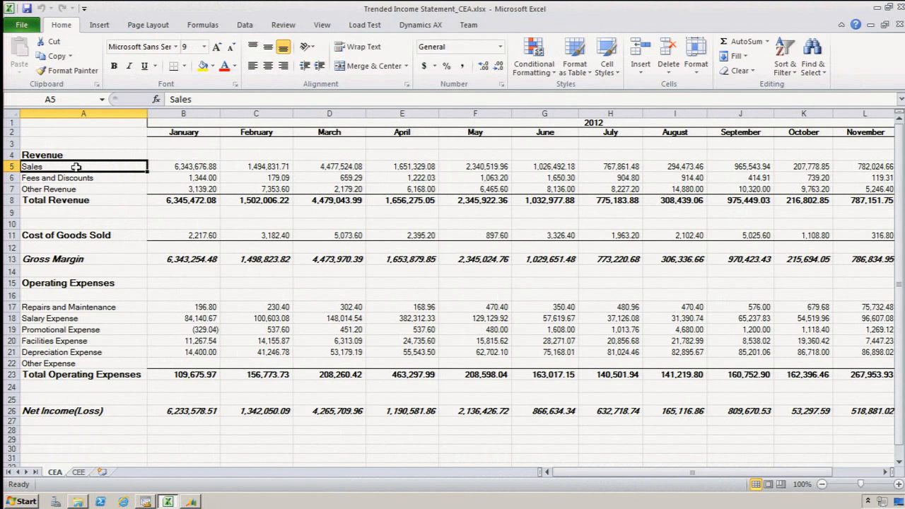
{"action": "left_click", "coordinate": [165, 164]}
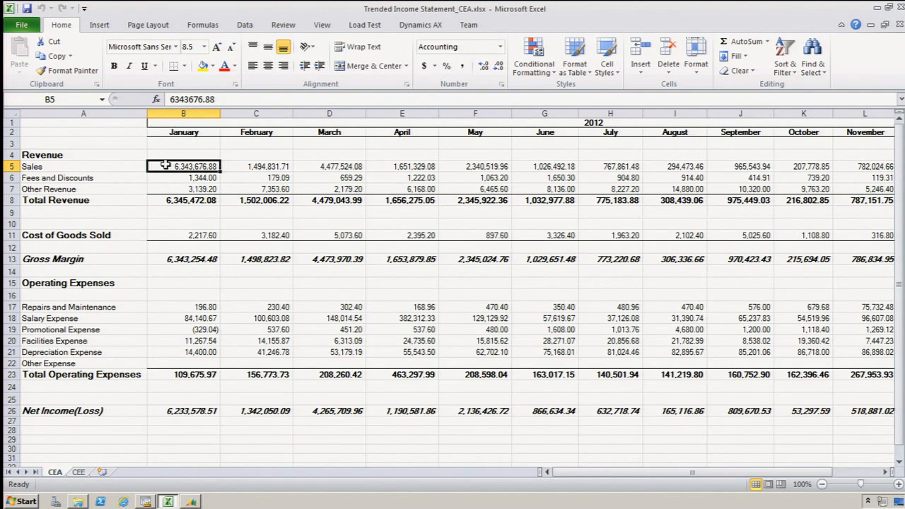
{"action": "left_click", "coordinate": [145, 501]}
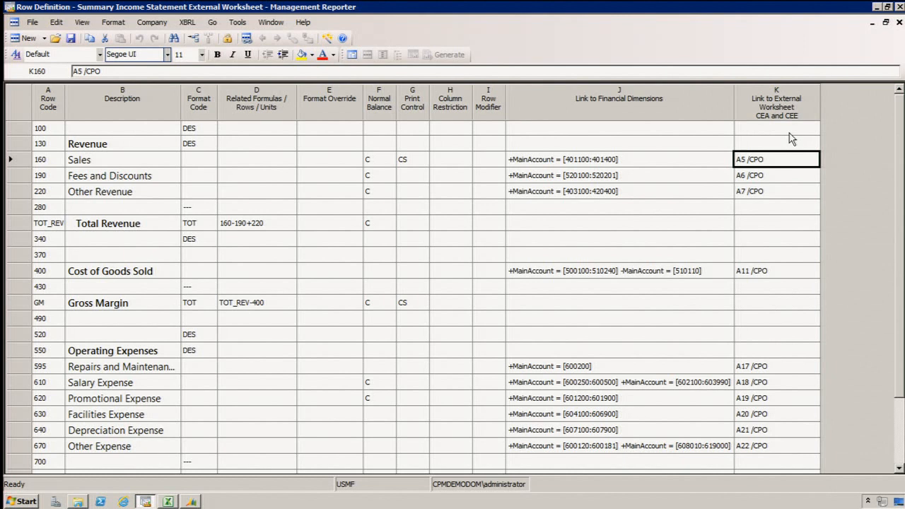
Open the external worksheet report's Consolidated column definition and widen the Total column to fit its contents
{"action": "left_click", "coordinate": [351, 56]}
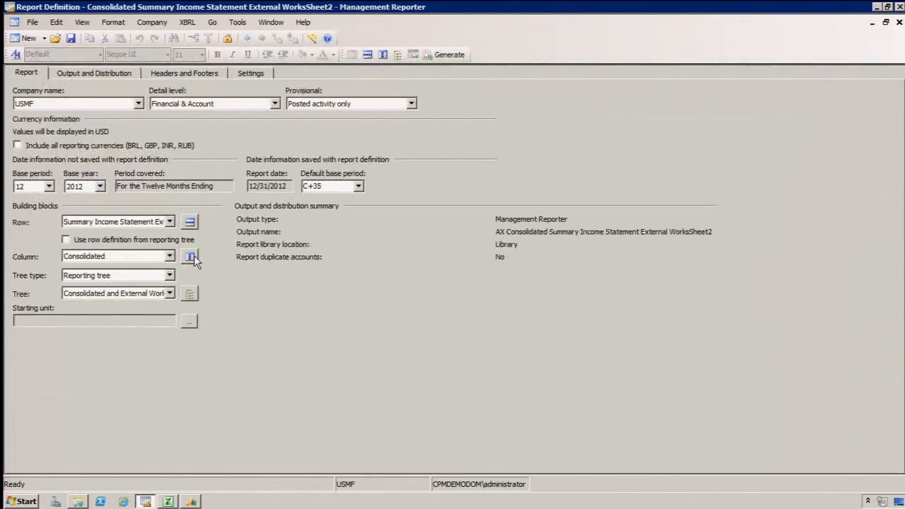
{"action": "left_click", "coordinate": [190, 257]}
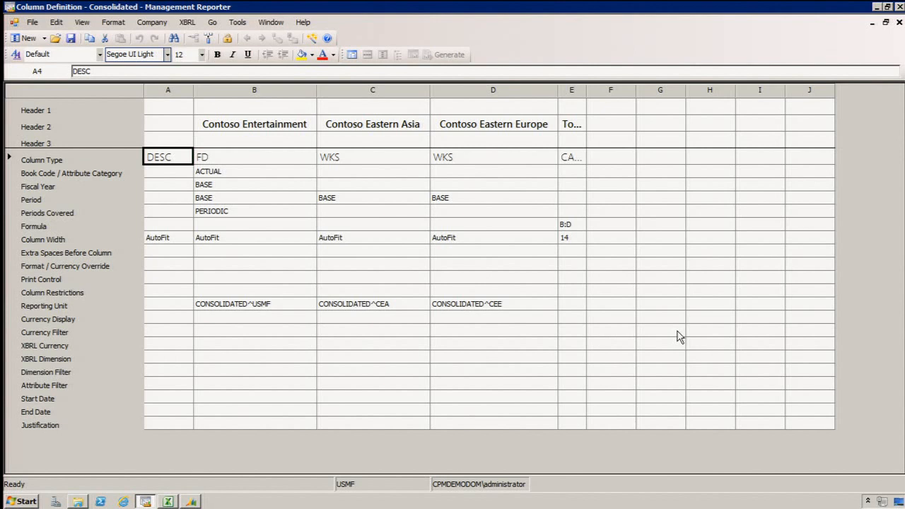
{"action": "double_click", "coordinate": [585, 89]}
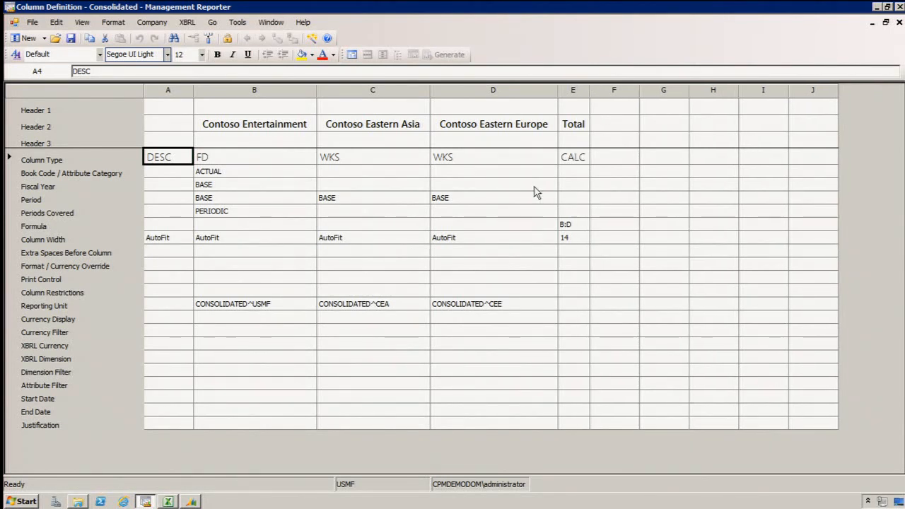
Review the Contoso Entertainment column's type and reporting unit, and the Contoso Eastern Asia column's worksheet type
{"action": "key", "text": "Right"}
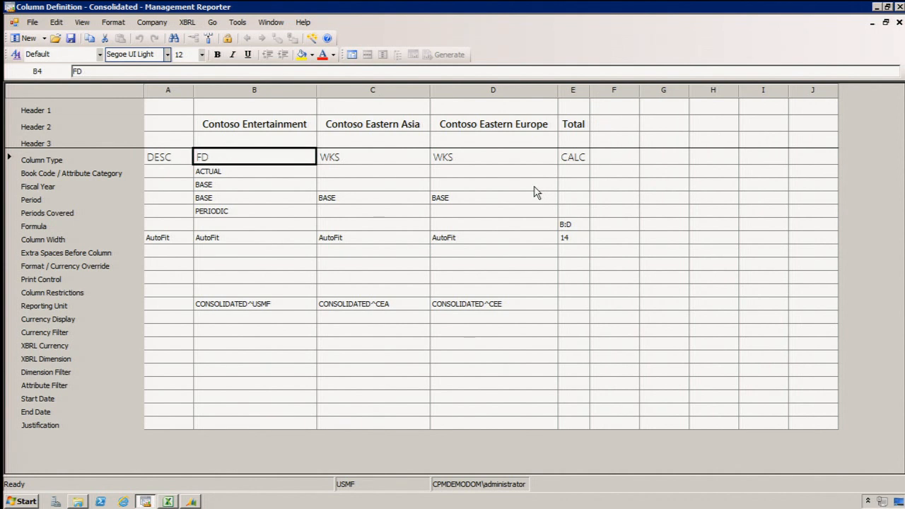
{"action": "left_click", "coordinate": [288, 304]}
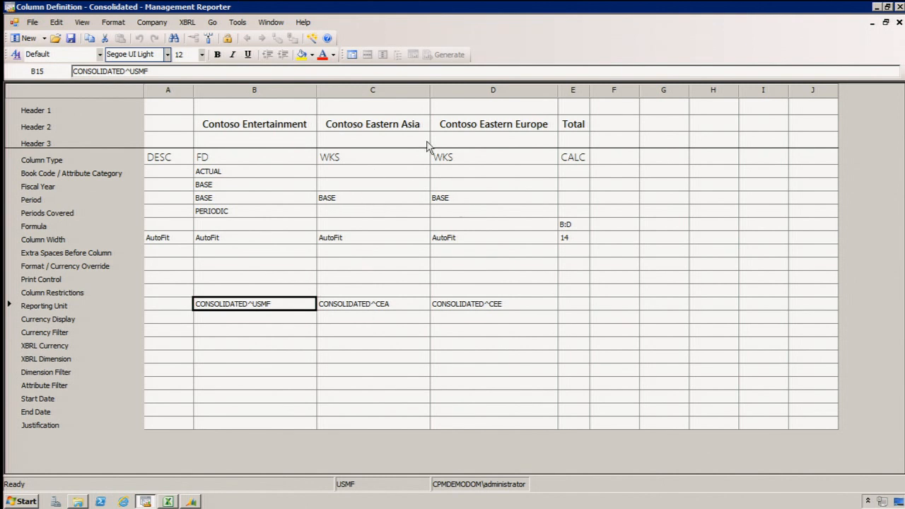
{"action": "left_click", "coordinate": [366, 159]}
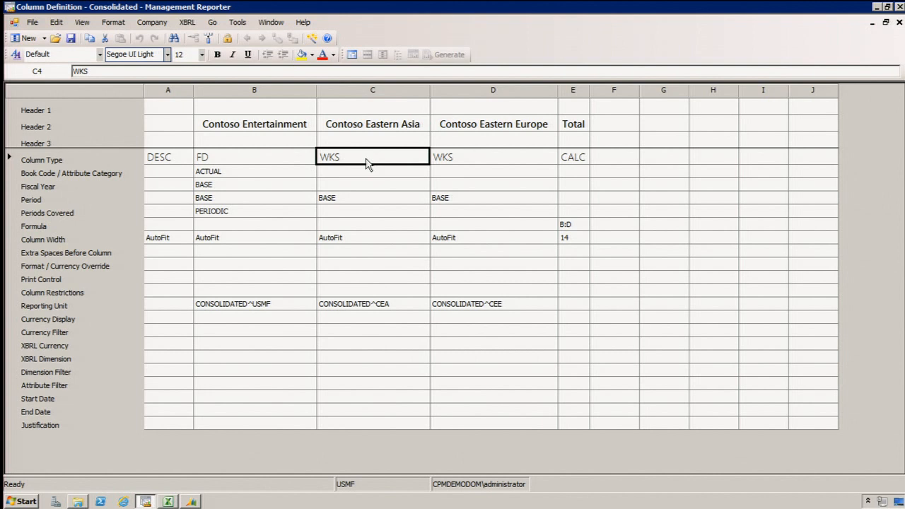
Review the Contoso Eastern Asia column's period and reporting unit, browse the Consolidated and External Worksheet trees' units, and close the selection without saving
{"action": "left_click", "coordinate": [339, 205]}
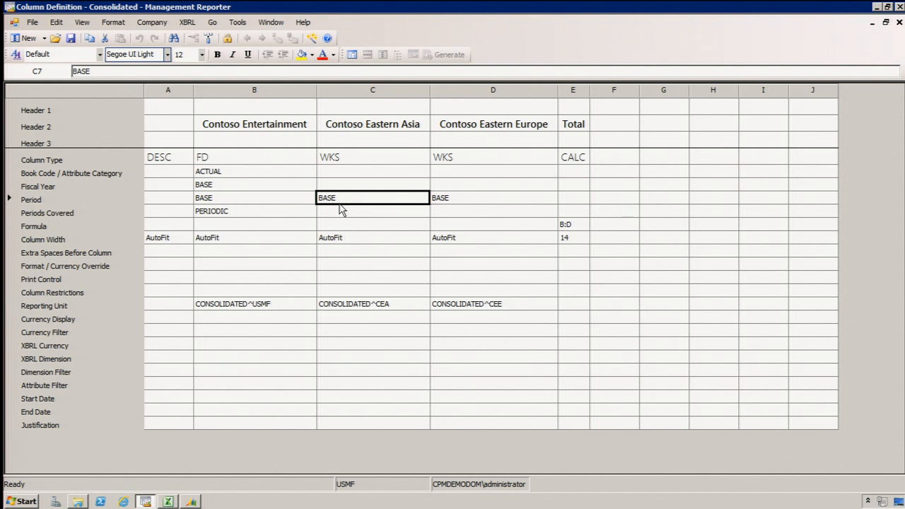
{"action": "left_click", "coordinate": [365, 306]}
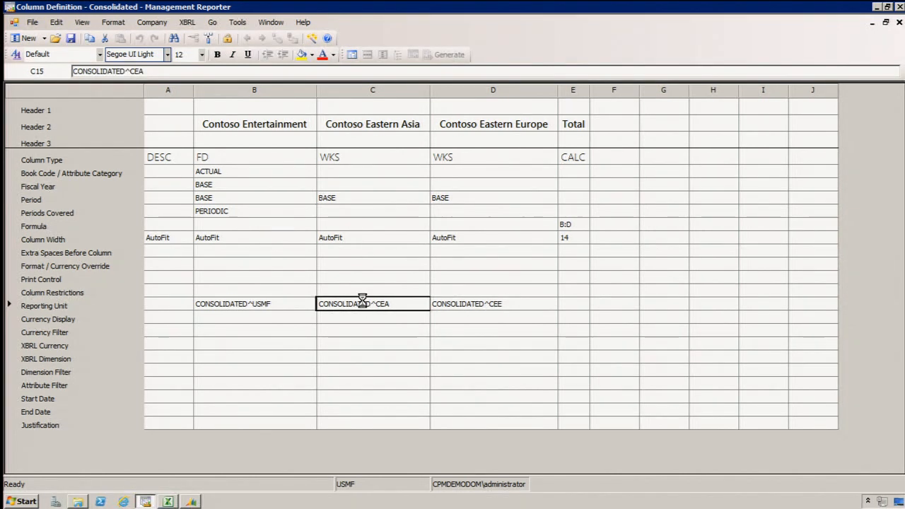
{"action": "double_click", "coordinate": [365, 305]}
{"action": "left_click", "coordinate": [595, 147]}
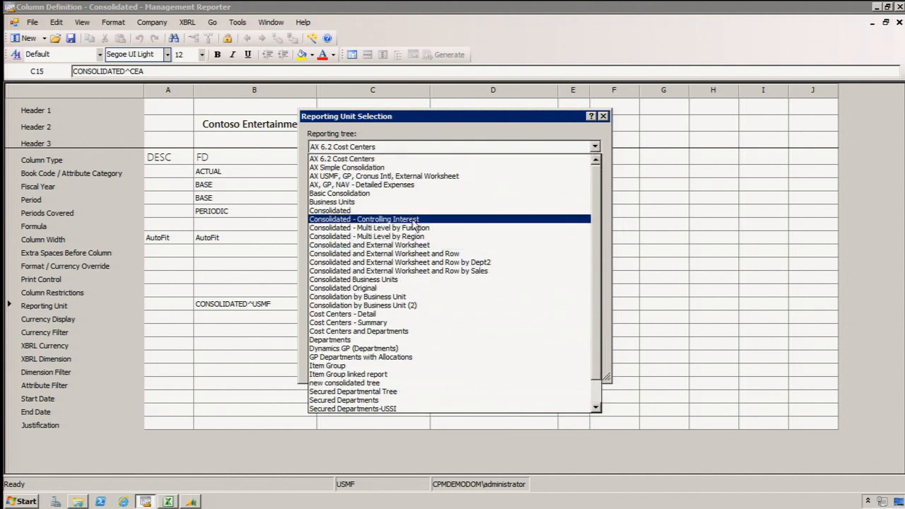
{"action": "left_click", "coordinate": [415, 262]}
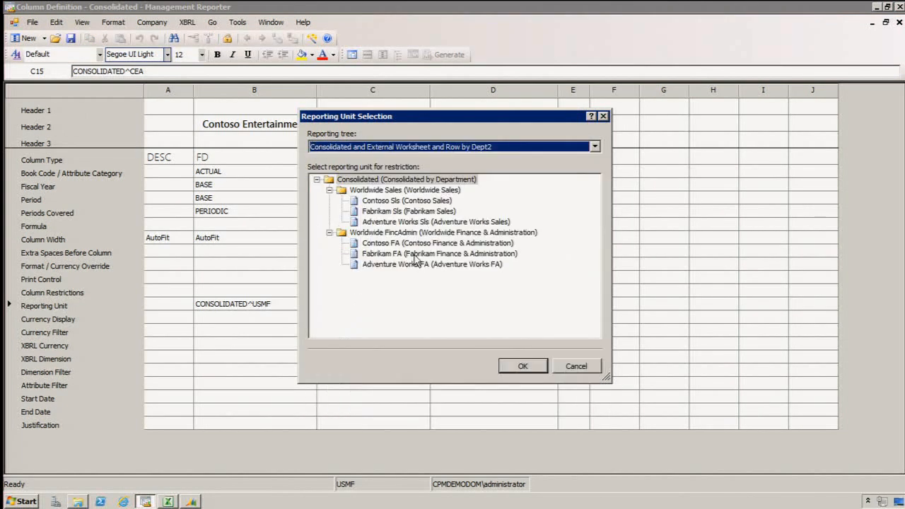
{"action": "left_click", "coordinate": [595, 147]}
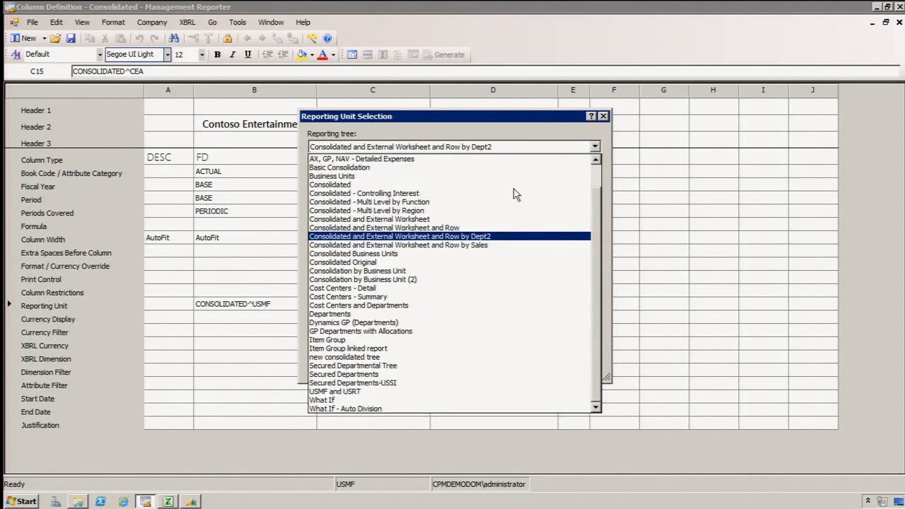
{"action": "left_click", "coordinate": [446, 211]}
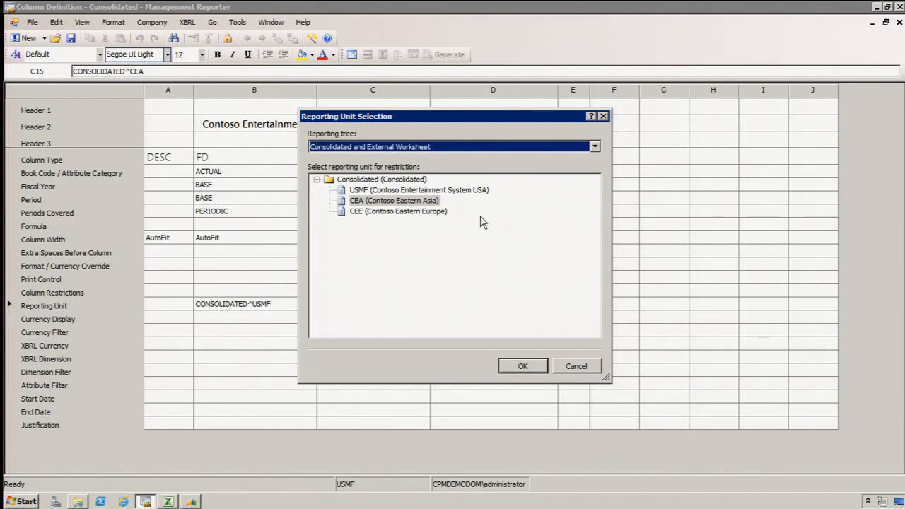
{"action": "left_click", "coordinate": [576, 365]}
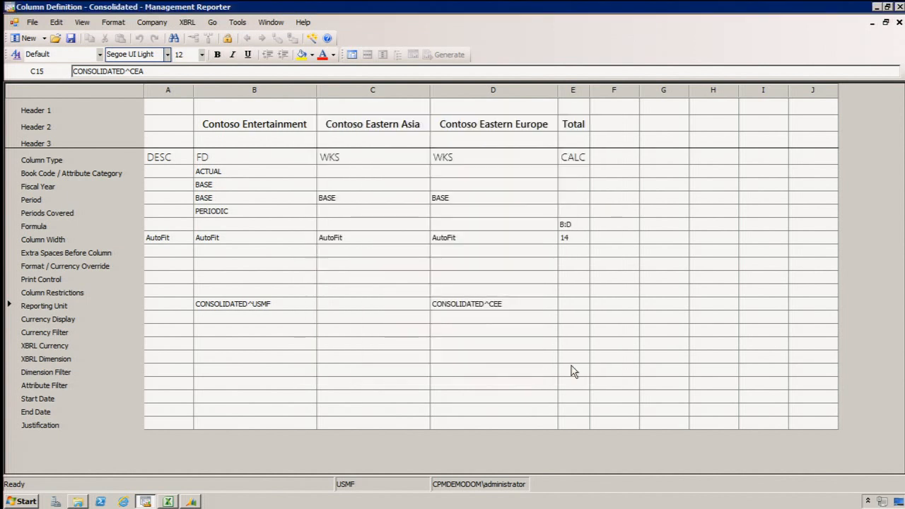
Open the report's Consolidated and External Worksheet reporting tree, narrow the tree pane, and widen the Row Definitions column to fit its contents
{"action": "left_click", "coordinate": [351, 55]}
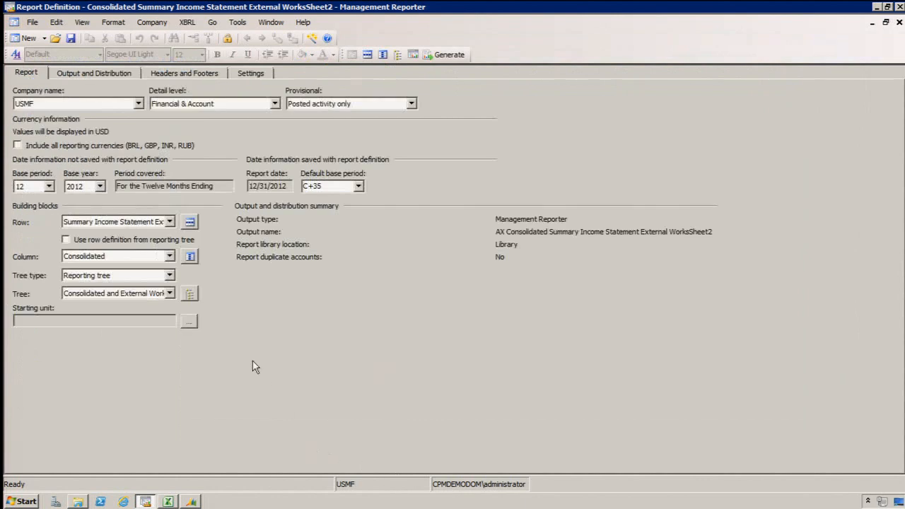
{"action": "left_click", "coordinate": [188, 297]}
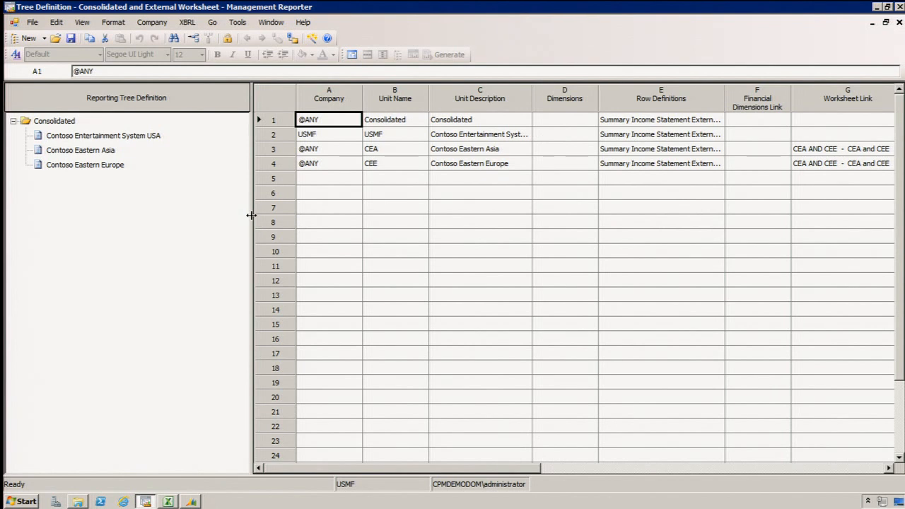
{"action": "left_click_drag", "start_coordinate": [252, 215], "coordinate": [185, 204]}
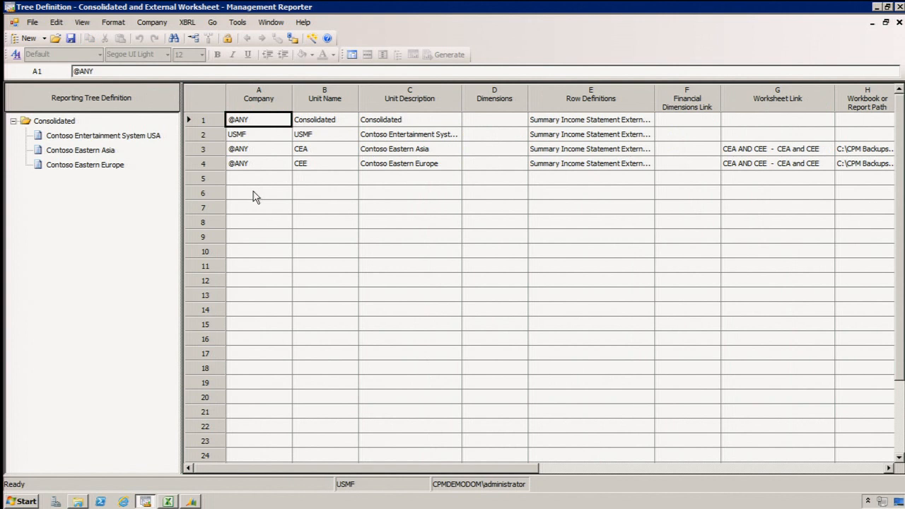
{"action": "left_click", "coordinate": [258, 150]}
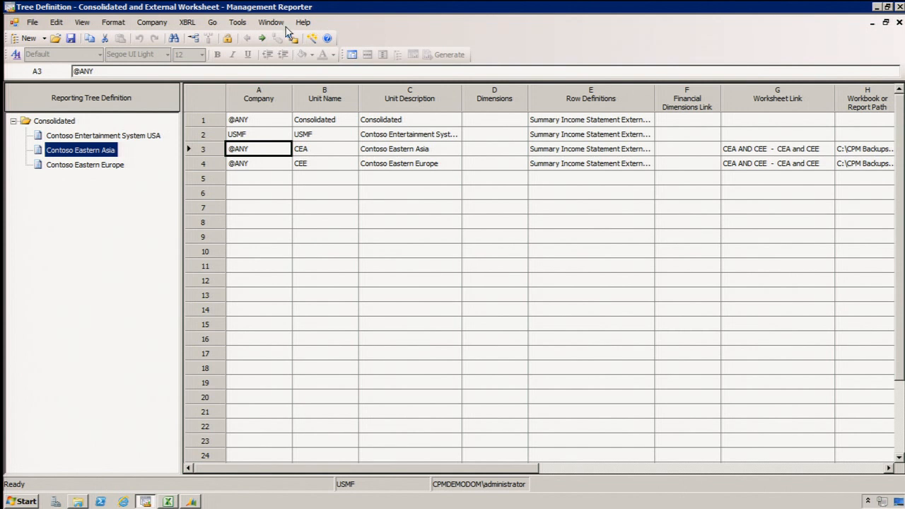
{"action": "double_click", "coordinate": [654, 99]}
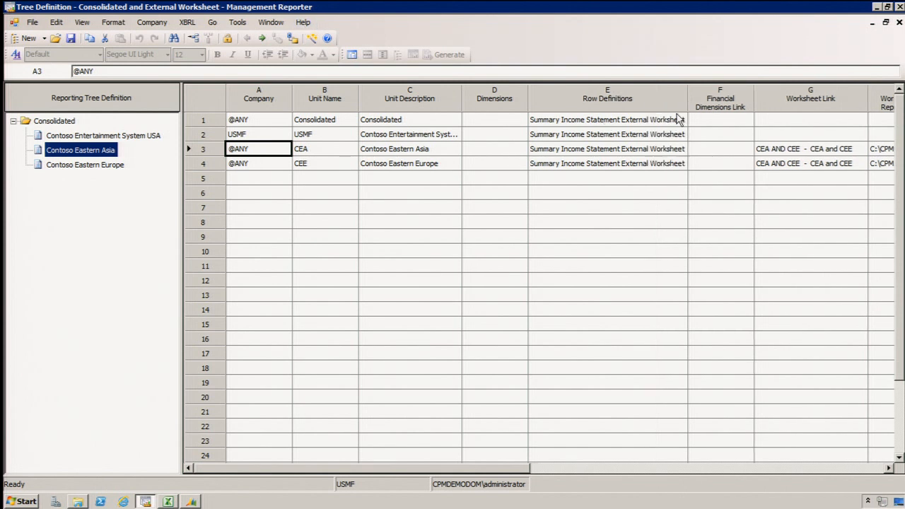
Check the row definitions available for the USMF unit and the worksheet links available for the Contoso Eastern Asia unit
{"action": "left_click", "coordinate": [575, 132]}
{"action": "left_click", "coordinate": [574, 134]}
{"action": "left_click", "coordinate": [575, 134]}
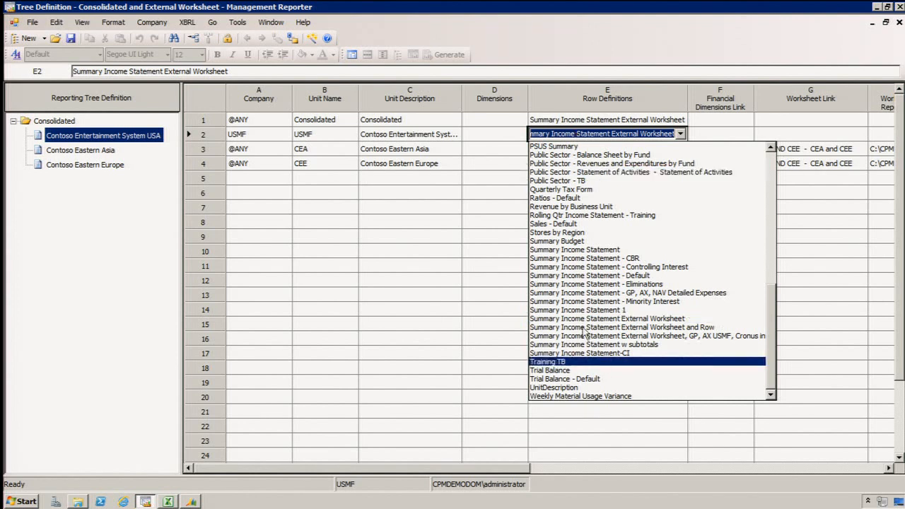
{"action": "left_click", "coordinate": [467, 289]}
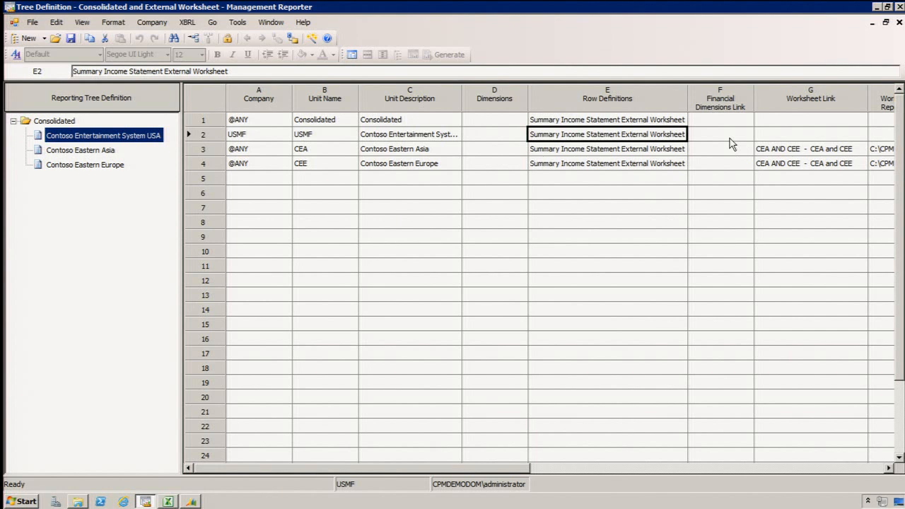
{"action": "left_click", "coordinate": [808, 152]}
{"action": "left_click_drag", "start_coordinate": [494, 469], "coordinate": [580, 469]}
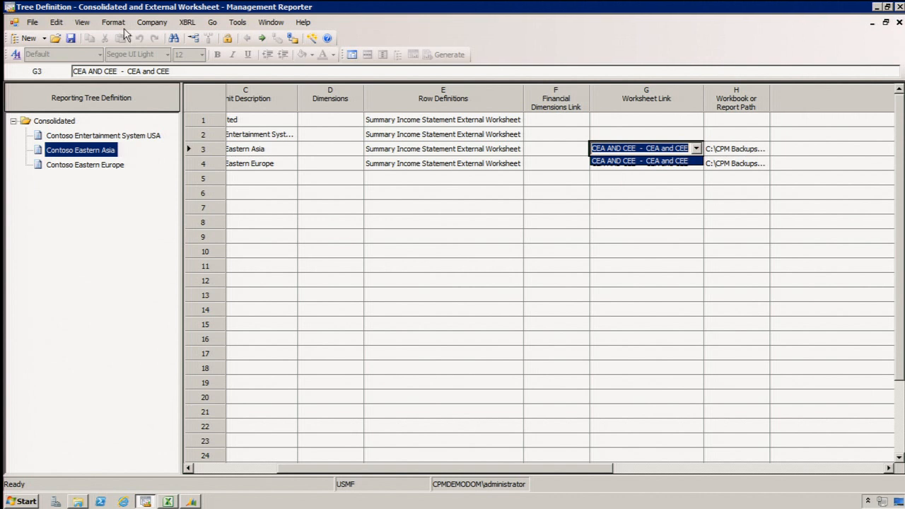
Switch to the Summary Income Statement External Worksheet row definition, review its CEA AND CEE row link, and close the row links without saving
{"action": "left_click", "coordinate": [270, 23]}
{"action": "left_click", "coordinate": [269, 25]}
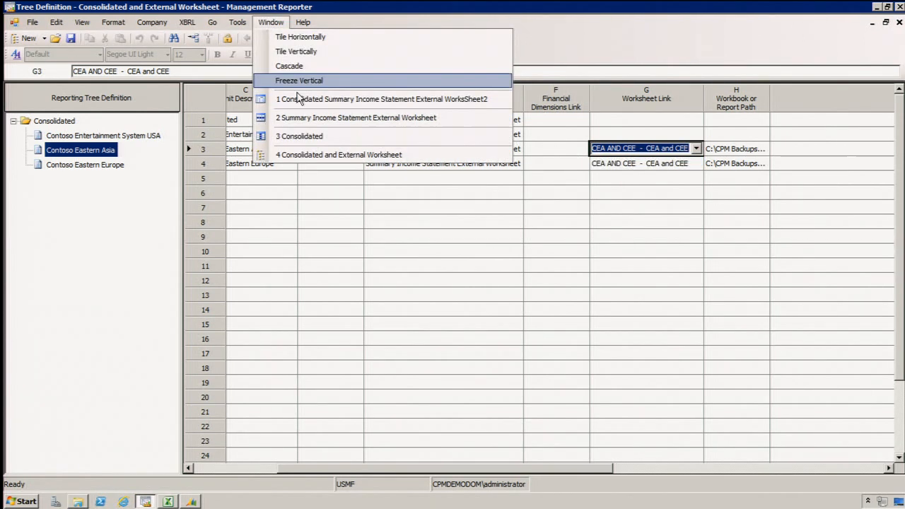
{"action": "left_click", "coordinate": [323, 117]}
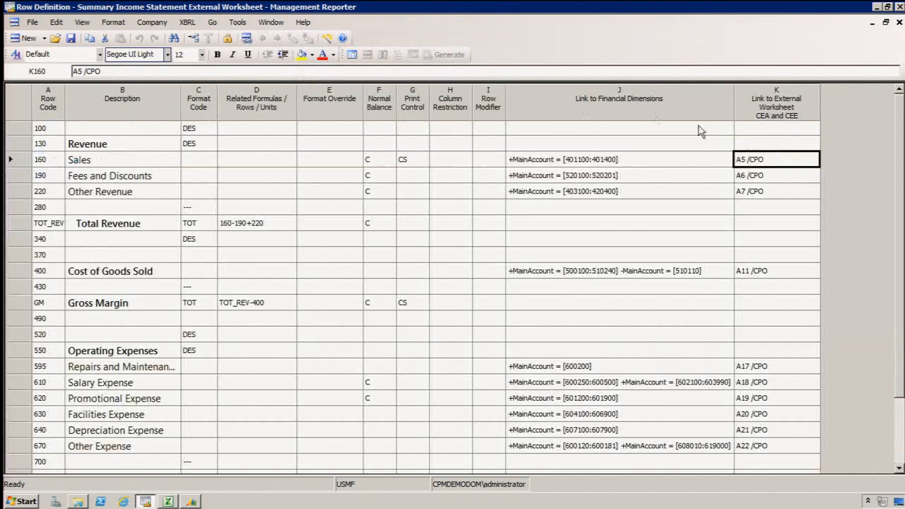
{"action": "double_click", "coordinate": [763, 113]}
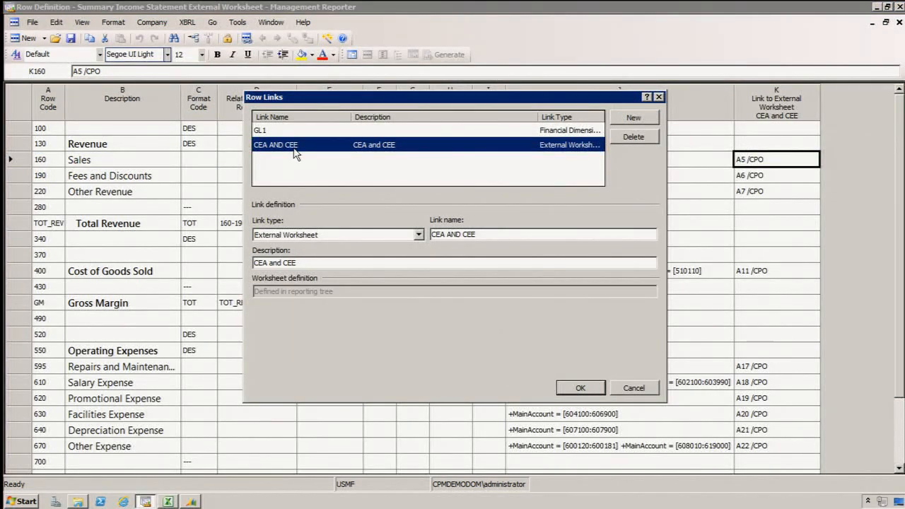
{"action": "left_click", "coordinate": [638, 389]}
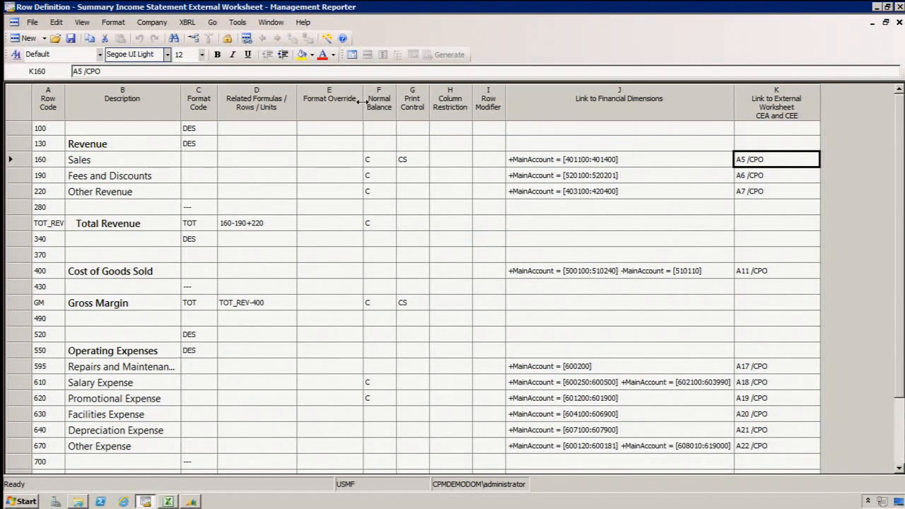
Return to the Consolidated and External Worksheet tree, widen the Workbook or Report Path column to fit, and check the Contoso Eastern Asia workbook path
{"action": "left_click", "coordinate": [268, 22]}
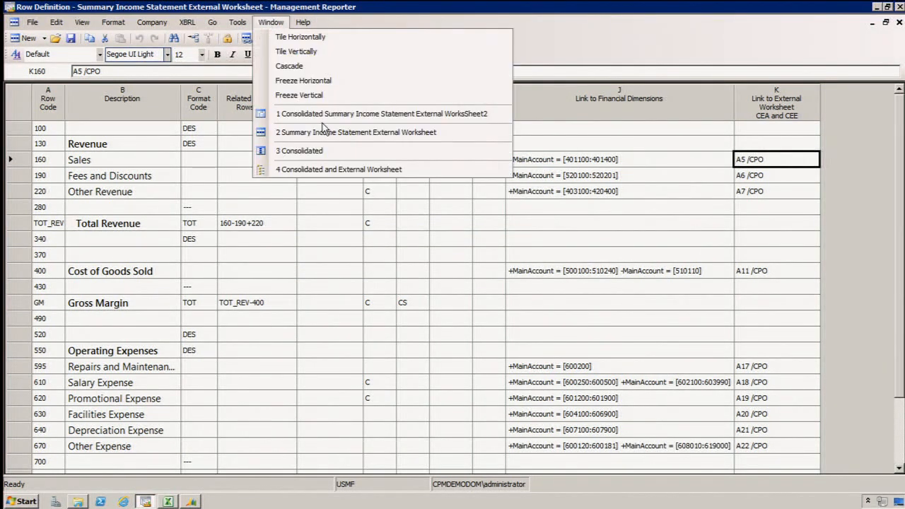
{"action": "left_click", "coordinate": [318, 167]}
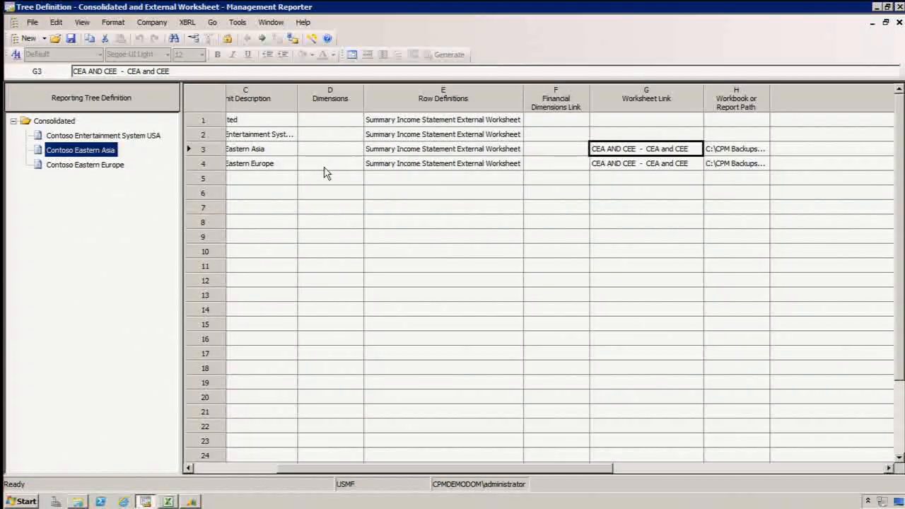
{"action": "left_click", "coordinate": [601, 168]}
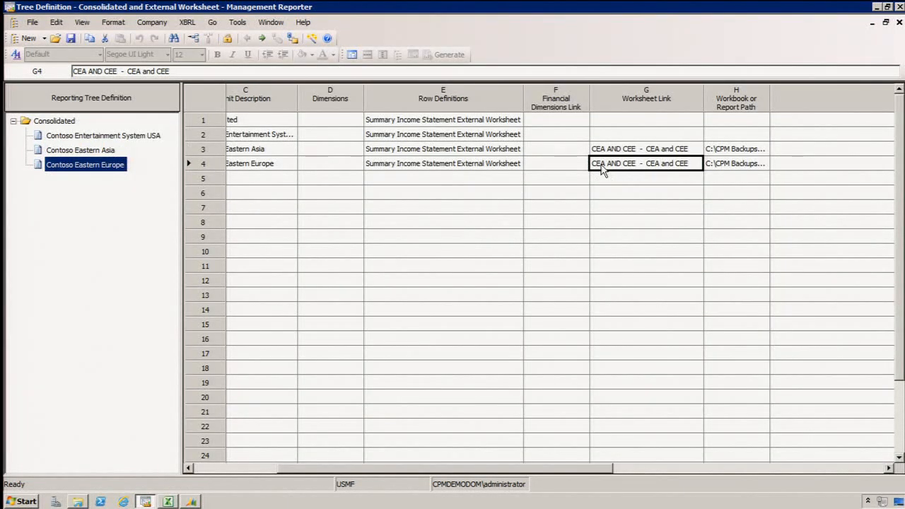
{"action": "double_click", "coordinate": [769, 99]}
{"action": "left_click", "coordinate": [804, 150]}
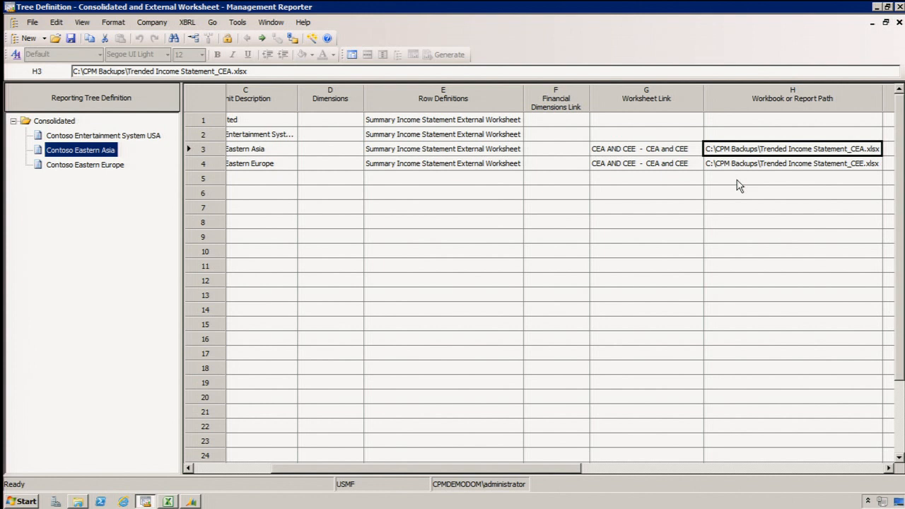
Generate the external worksheet report from its report definition, and briefly show its header and footer in the web viewer before hiding them again
{"action": "left_click", "coordinate": [351, 55]}
{"action": "left_click", "coordinate": [427, 55]}
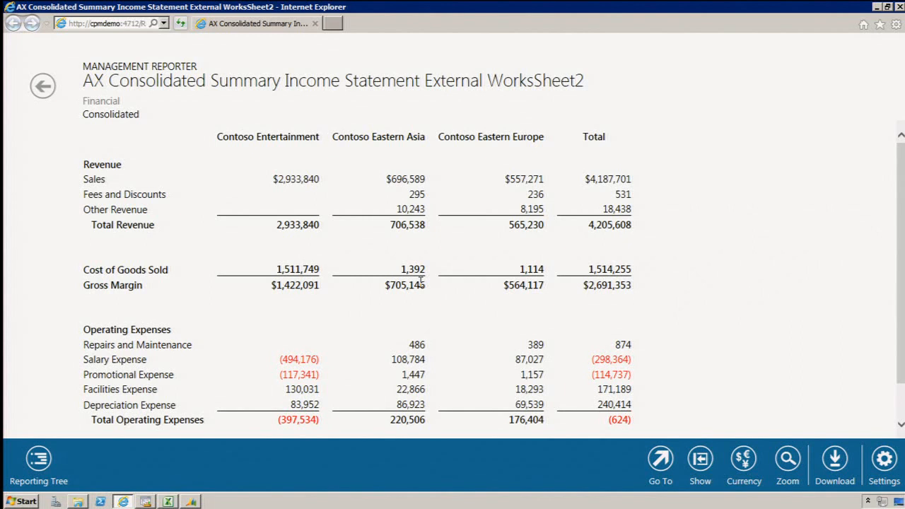
{"action": "left_click", "coordinate": [699, 466]}
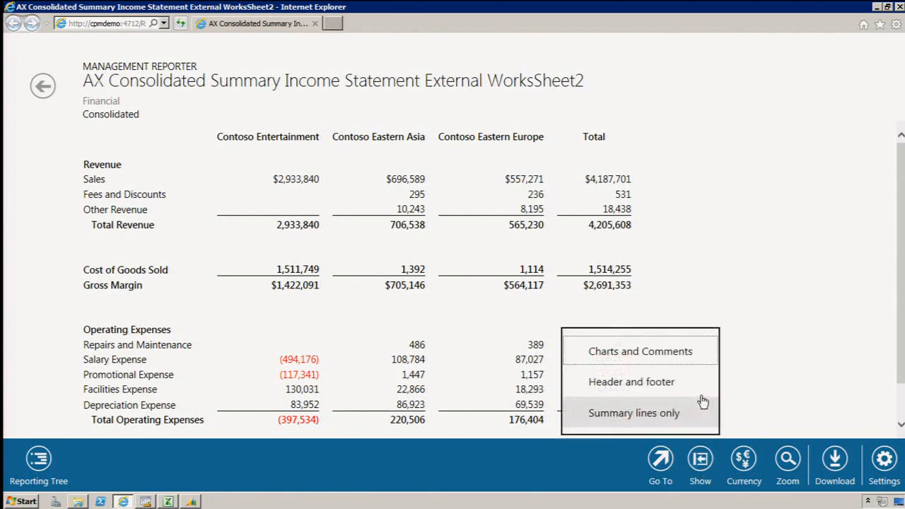
{"action": "left_click", "coordinate": [662, 381]}
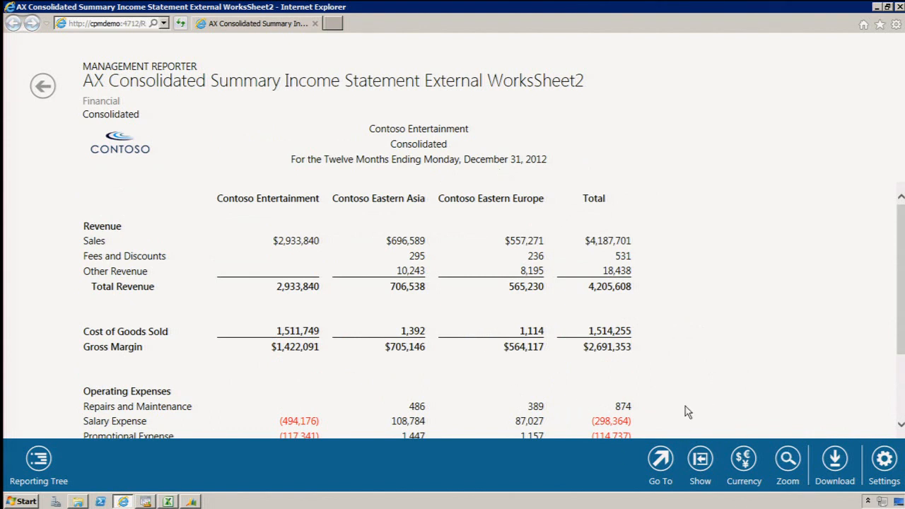
{"action": "left_click", "coordinate": [700, 460]}
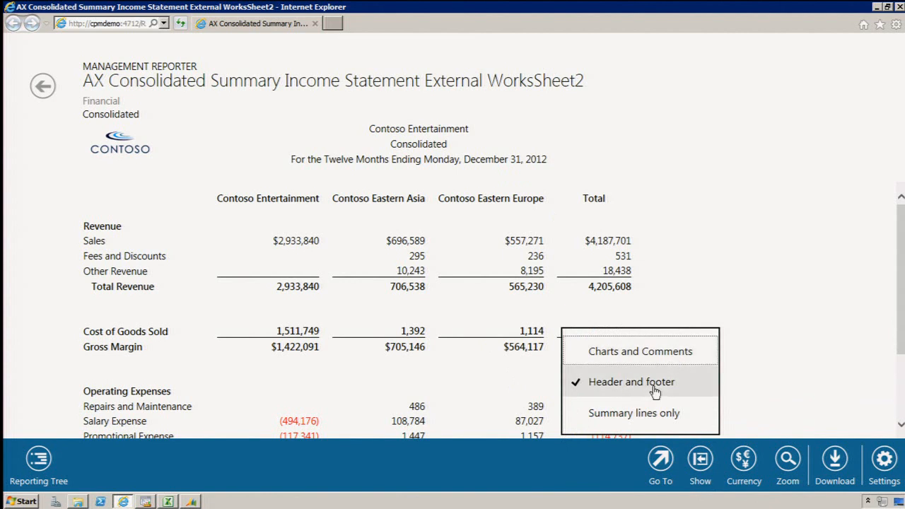
{"action": "left_click", "coordinate": [654, 391]}
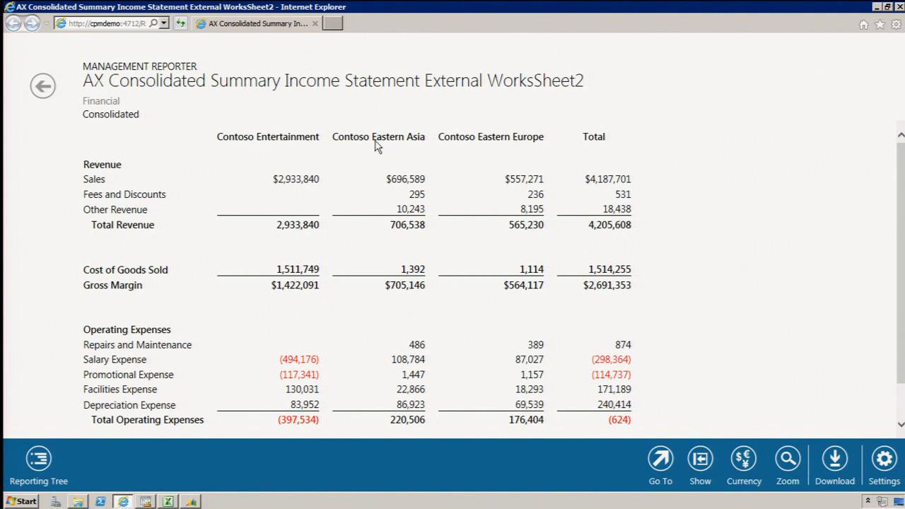
Compare December Sales in cell M5 of Trended Income Statement_CEA.xlsx in Excel with the Contoso Eastern Asia column of the report in Internet Explorer
{"action": "left_click", "coordinate": [167, 501]}
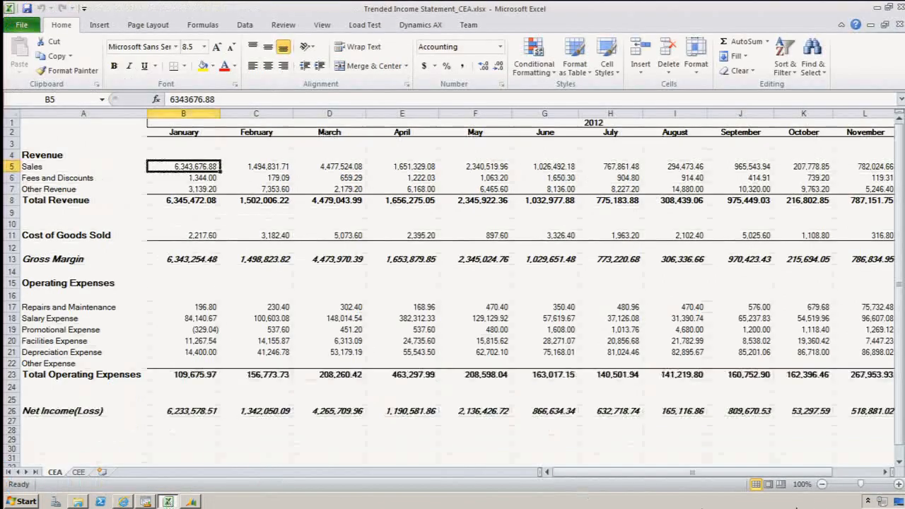
{"action": "left_click", "coordinate": [844, 472]}
{"action": "left_click", "coordinate": [119, 166]}
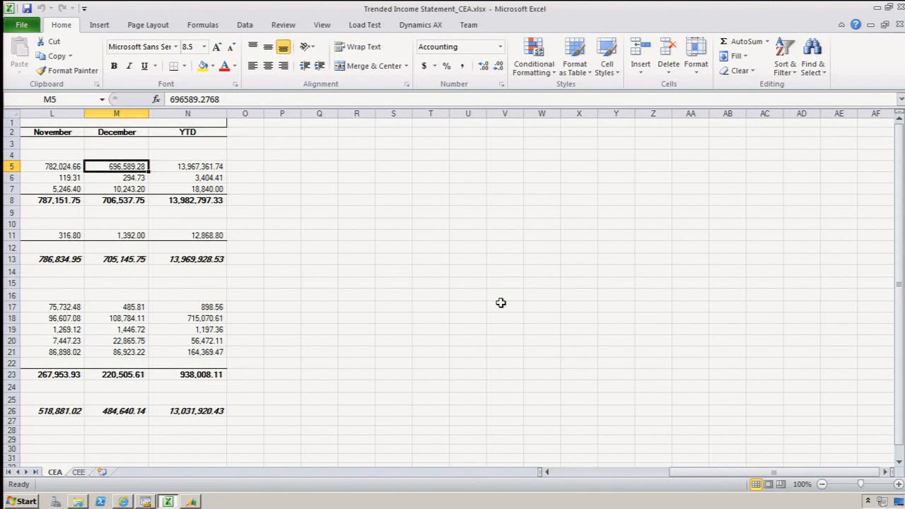
{"action": "left_click", "coordinate": [145, 501]}
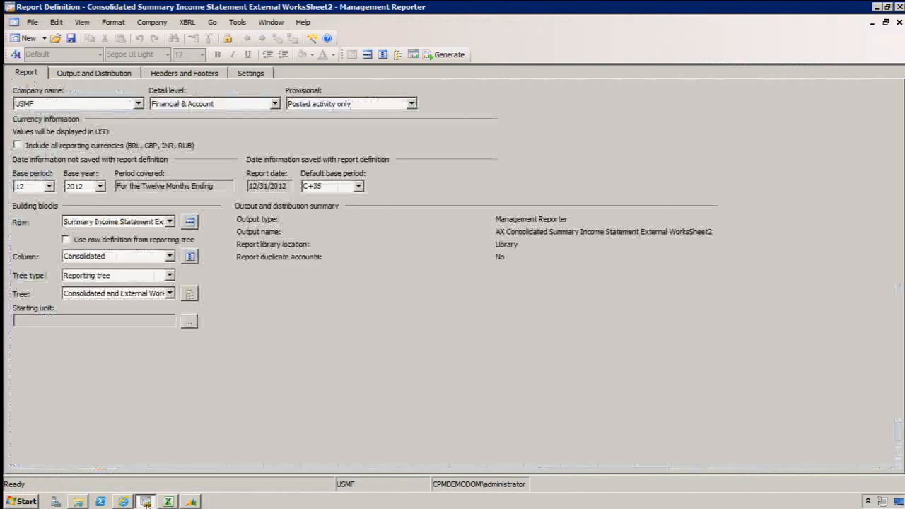
{"action": "left_click", "coordinate": [120, 501]}
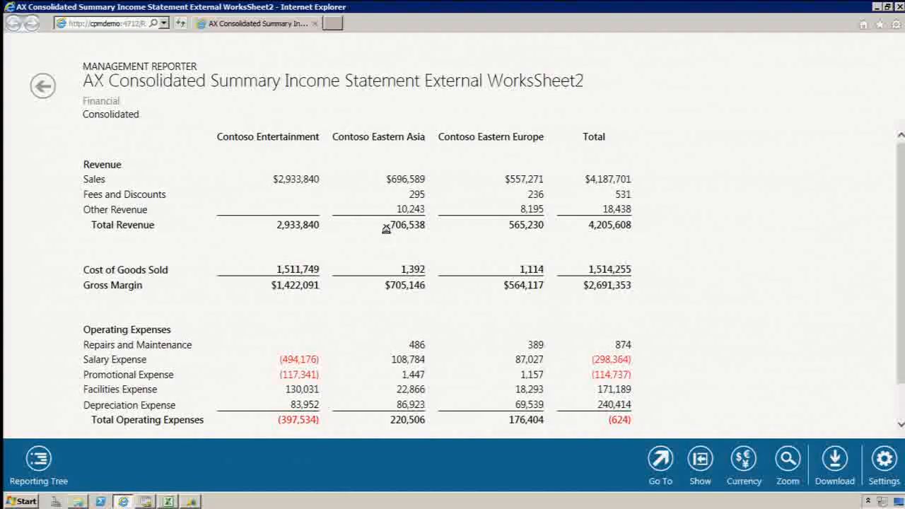
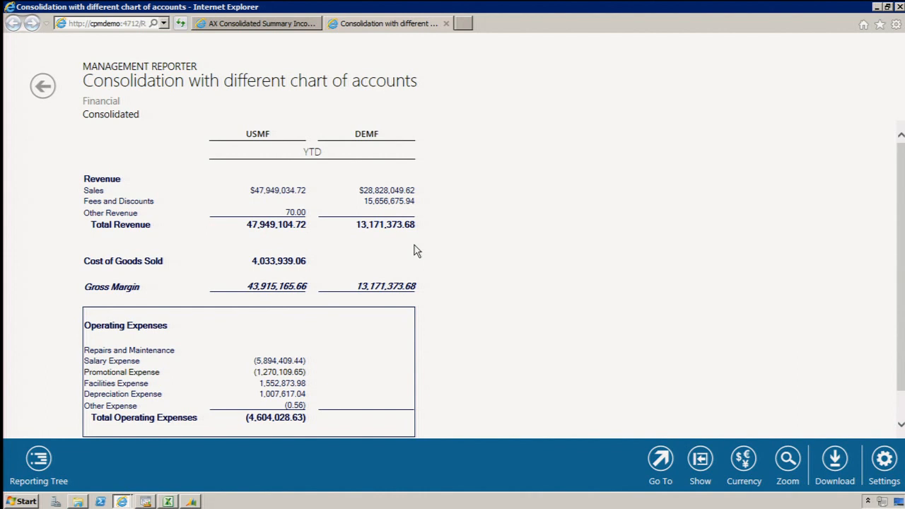
Switch to Management Reporter, turn off using the row definition from the reporting tree for COA Consolidation, and open its row definition
{"action": "left_click", "coordinate": [146, 501]}
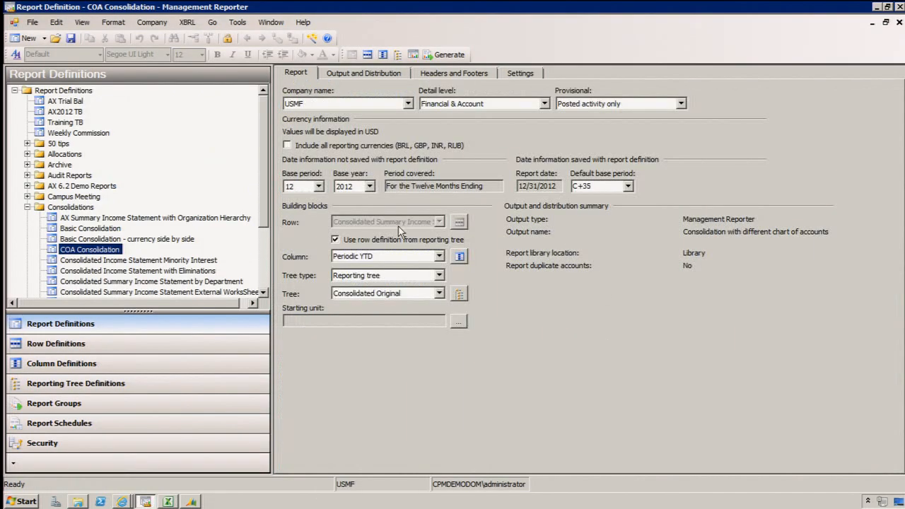
{"action": "left_click", "coordinate": [346, 241]}
{"action": "left_click", "coordinate": [460, 223]}
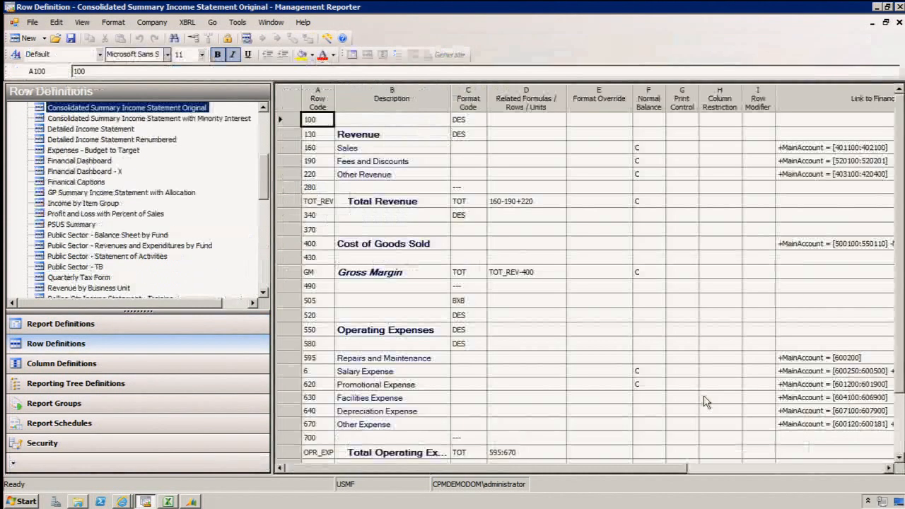
Hide the navigation pane and examine the CEED row link definition from the Link to Financial Dimensions column, leaving it unchanged
{"action": "left_click", "coordinate": [82, 22]}
{"action": "left_click", "coordinate": [89, 37]}
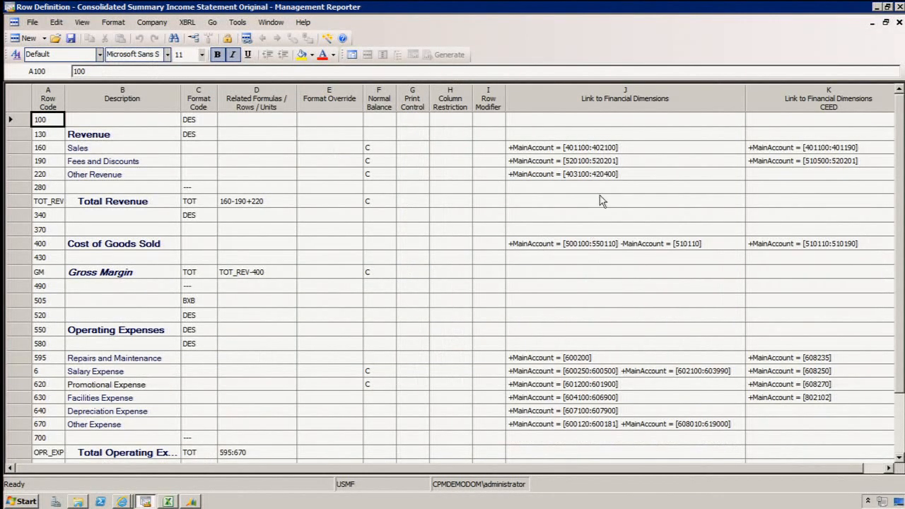
{"action": "double_click", "coordinate": [814, 104]}
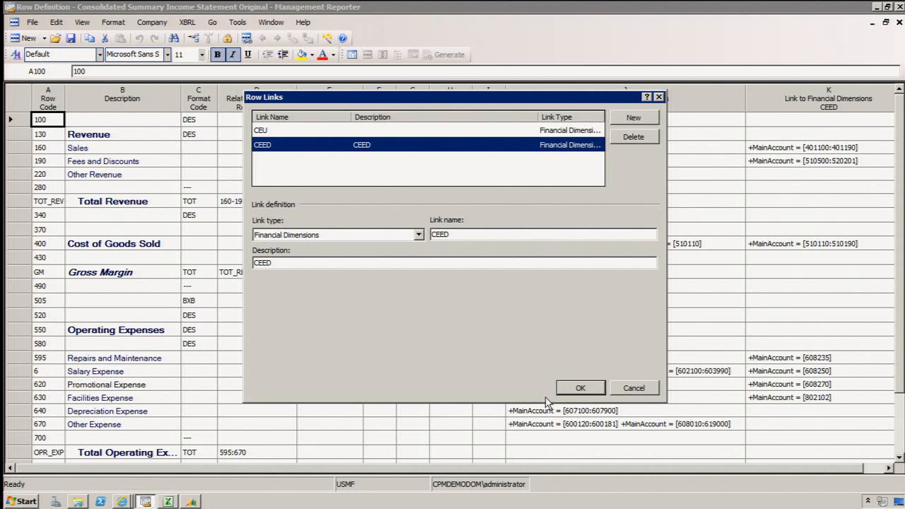
{"action": "left_click", "coordinate": [651, 387]}
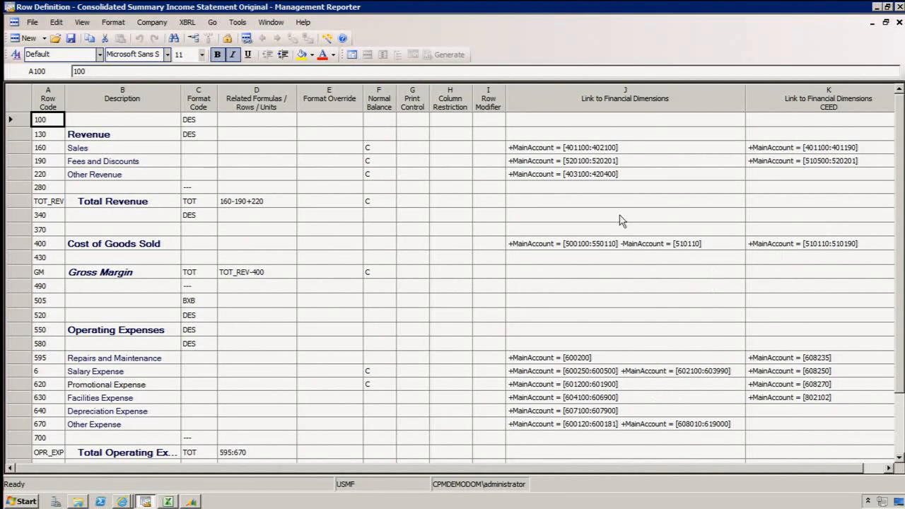
Examine the main account range linked to the Sales row in the first Link to Financial Dimensions column
{"action": "left_click", "coordinate": [591, 149]}
{"action": "double_click", "coordinate": [590, 152]}
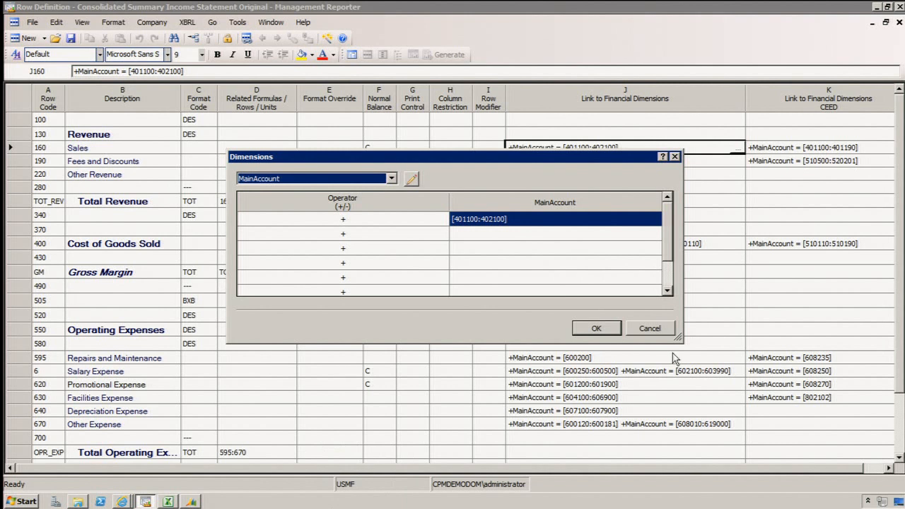
{"action": "left_click", "coordinate": [647, 331]}
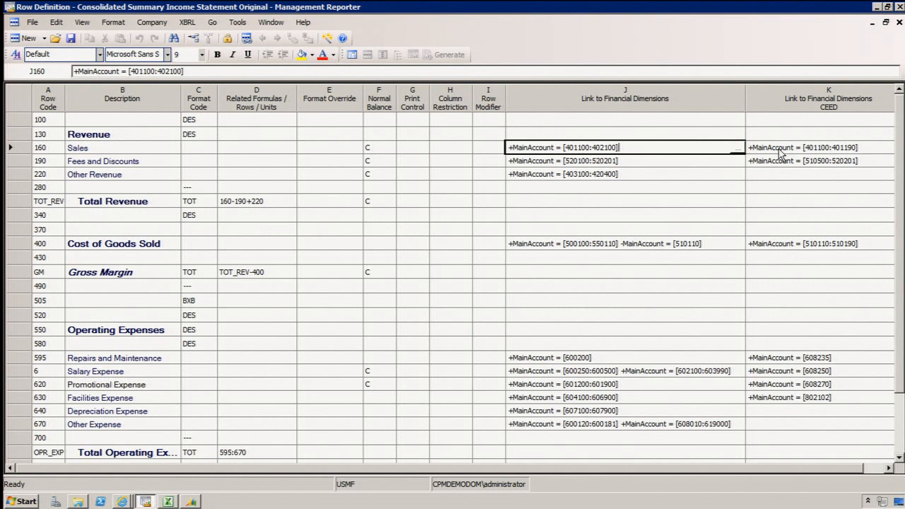
Enter main account 491093 as the CEED financial dimensions link of the Other Revenue row and clear it again
{"action": "key", "text": "Down"}
{"action": "key", "text": "Down"}
{"action": "key", "text": "Right"}
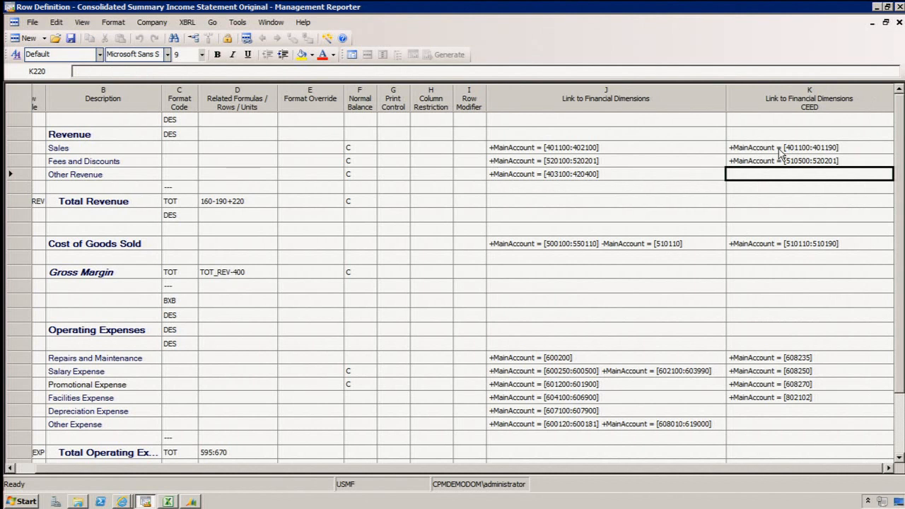
{"action": "type", "text": "491093"}
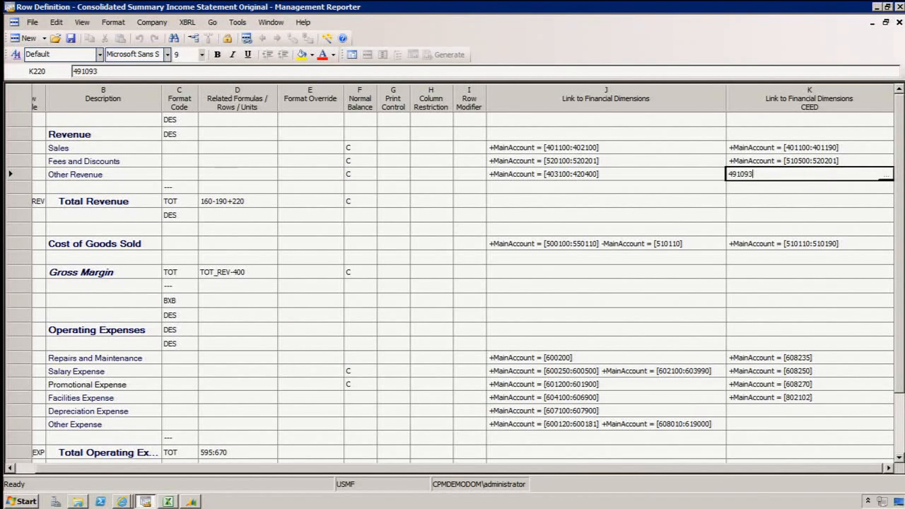
{"action": "key", "text": "Return"}
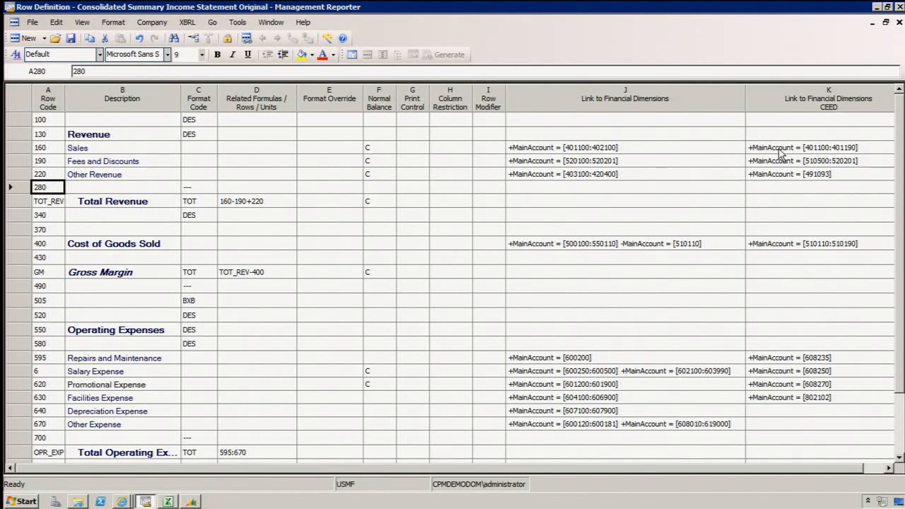
{"action": "left_click", "coordinate": [783, 177]}
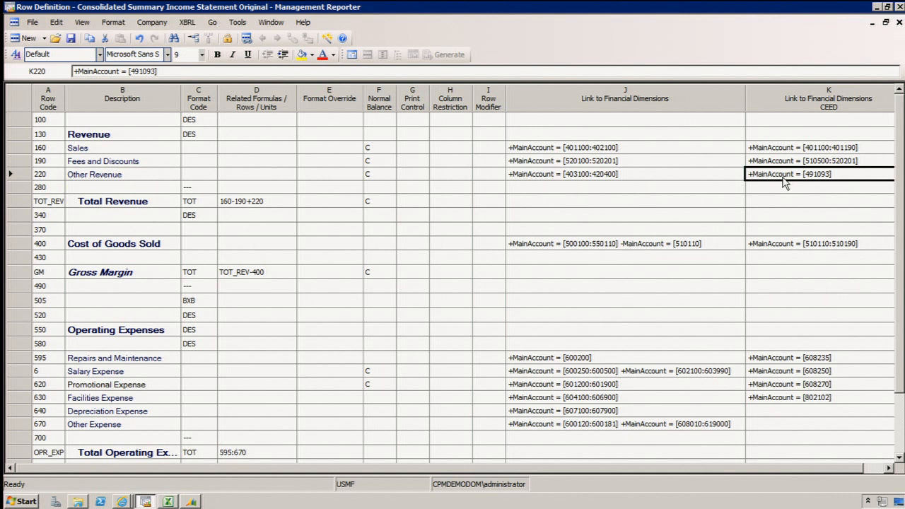
{"action": "key", "text": "Delete"}
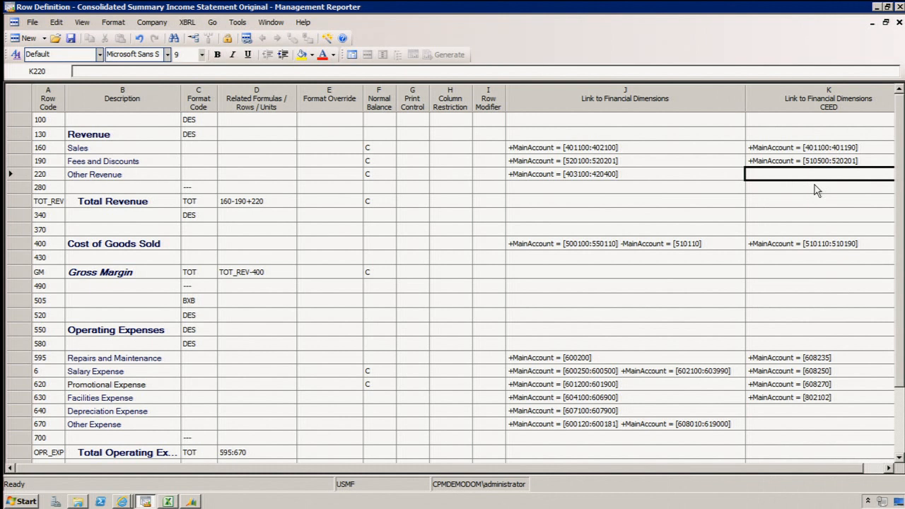
Open the Periodic YTD column definition from COA Consolidation and check the reporting unit of the USMF column
{"action": "left_click", "coordinate": [351, 54]}
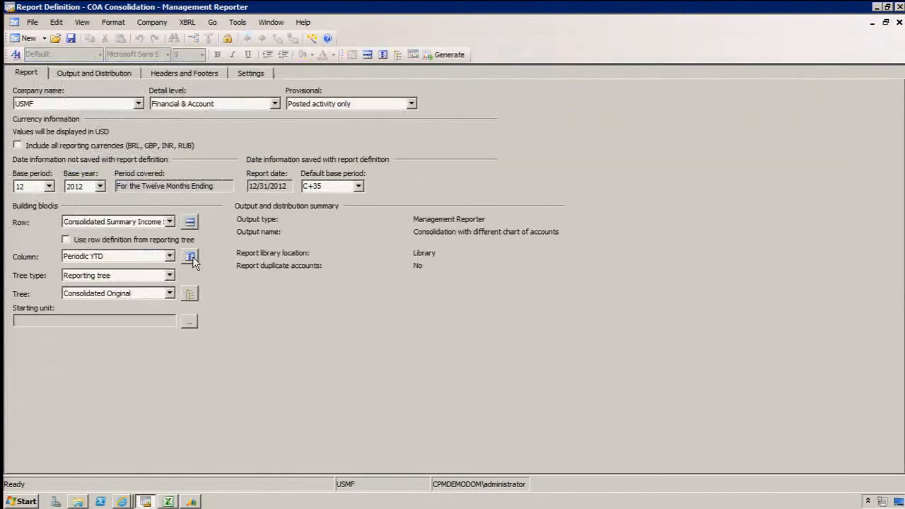
{"action": "left_click", "coordinate": [190, 258]}
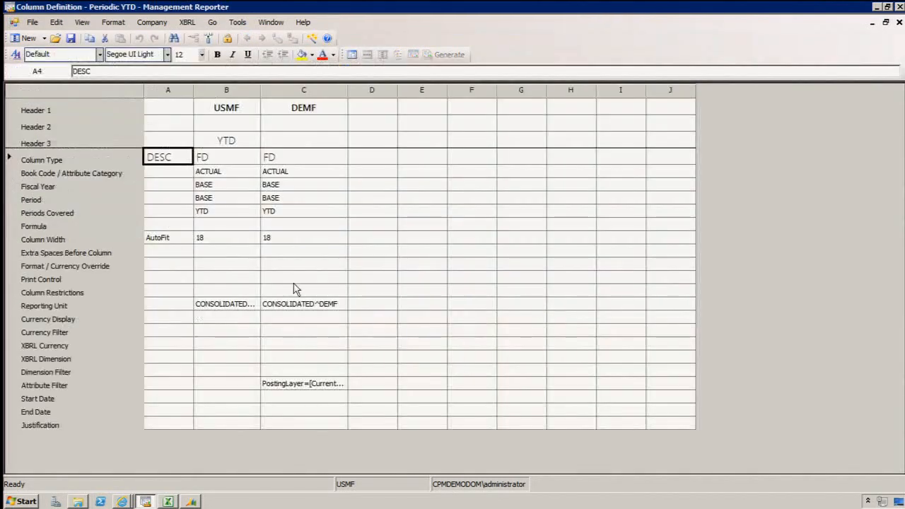
{"action": "left_click", "coordinate": [226, 305]}
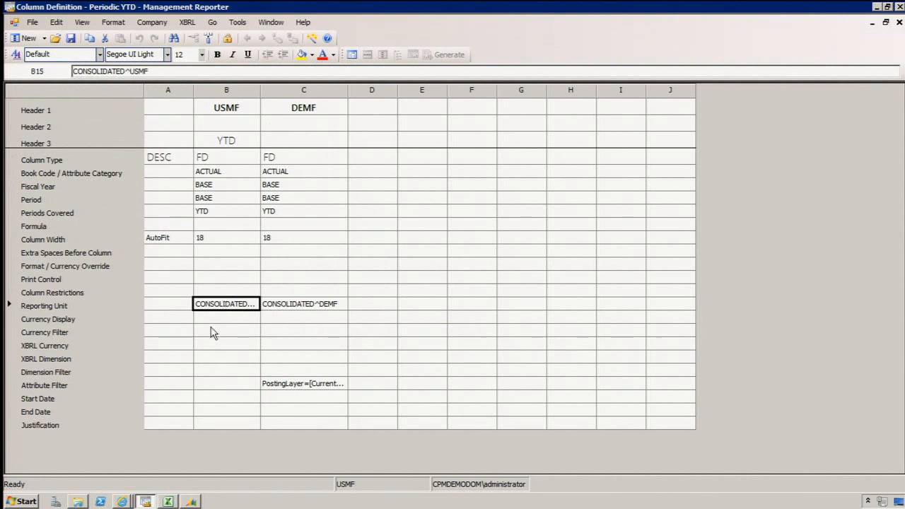
{"action": "left_click", "coordinate": [352, 56]}
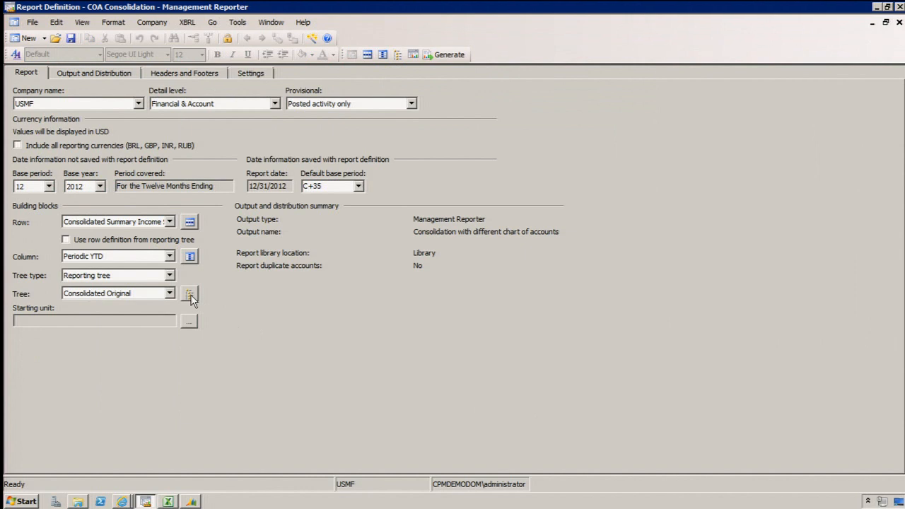
Open the Consolidated Original tree and check the USMF unit's row definition and available financial dimensions links
{"action": "left_click", "coordinate": [191, 294]}
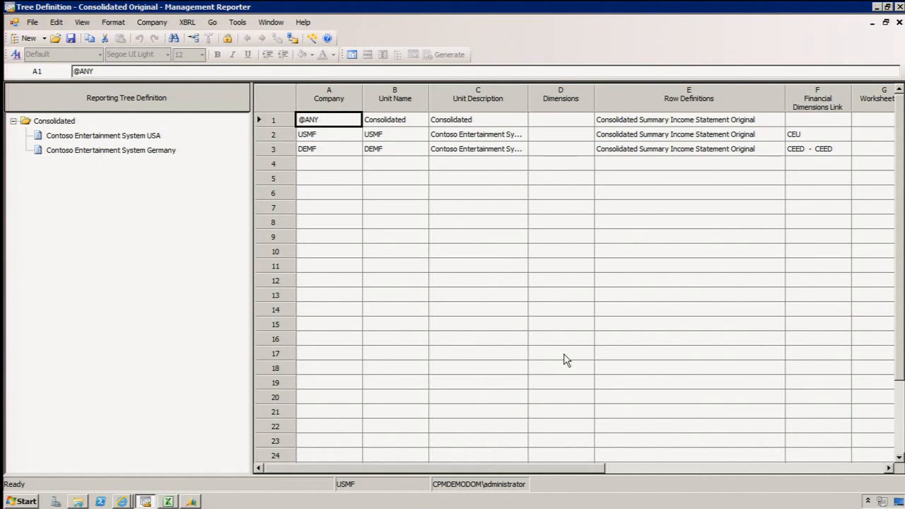
{"action": "left_click", "coordinate": [669, 134]}
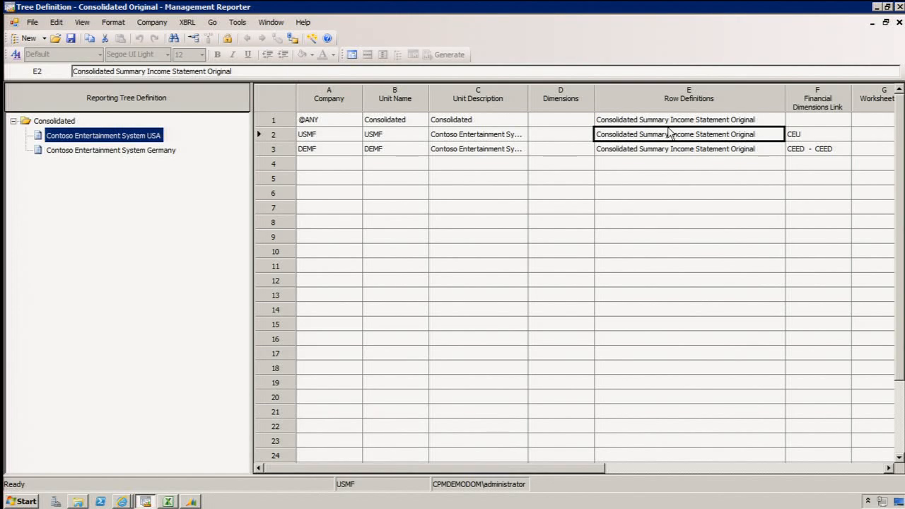
{"action": "left_click", "coordinate": [798, 136]}
{"action": "left_click_drag", "start_coordinate": [589, 471], "coordinate": [602, 473]}
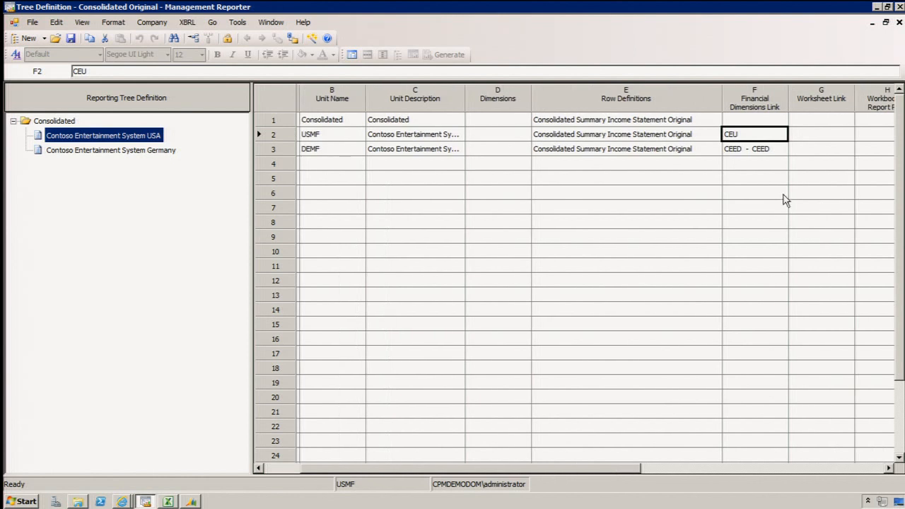
{"action": "left_click", "coordinate": [739, 141]}
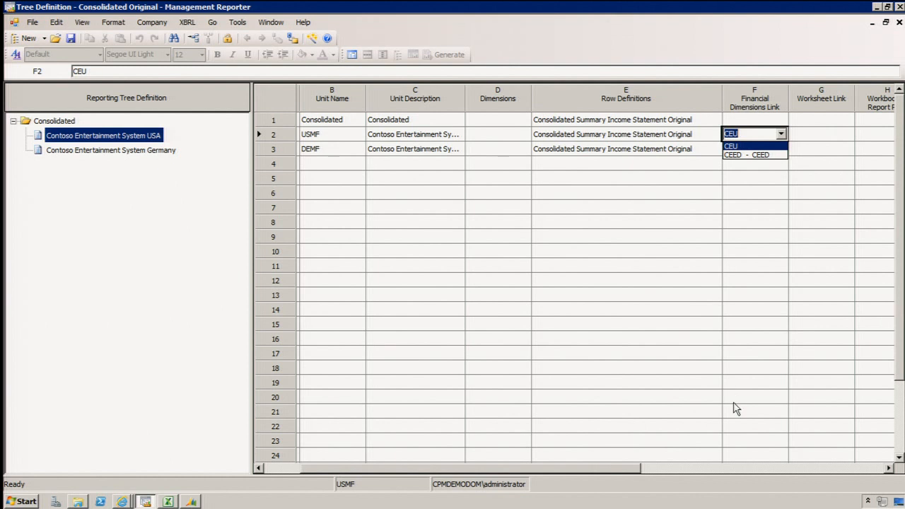
{"action": "left_click", "coordinate": [352, 57]}
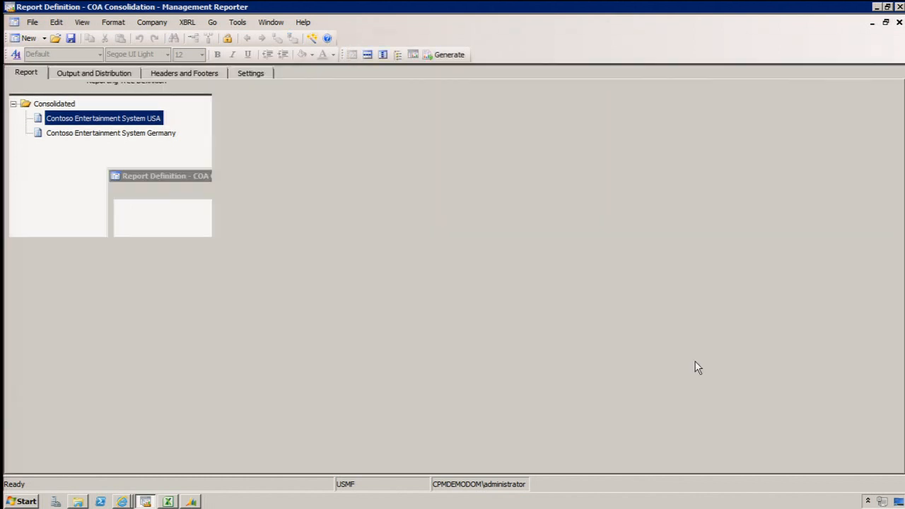
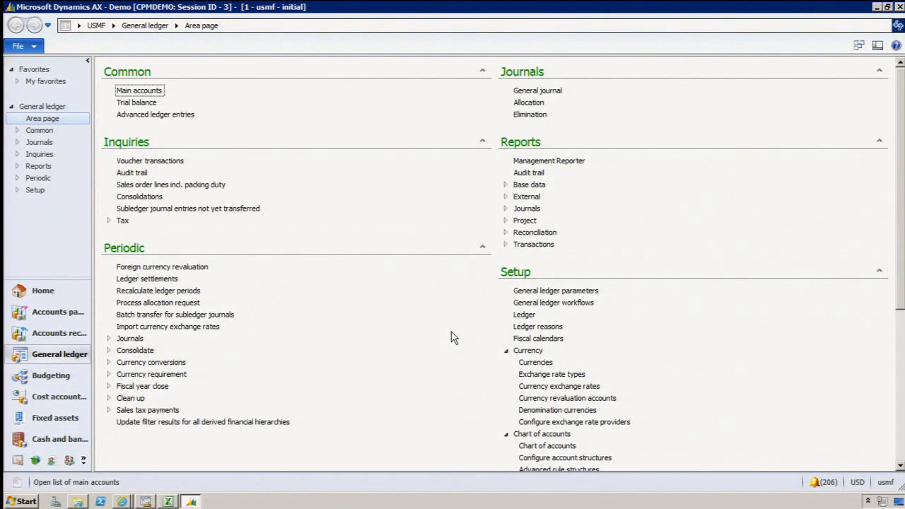
In Microsoft Dynamics AX, request the exchange rate types setup, and open main account 110110, Bank Account - USD, for editing
{"action": "left_click", "coordinate": [535, 375]}
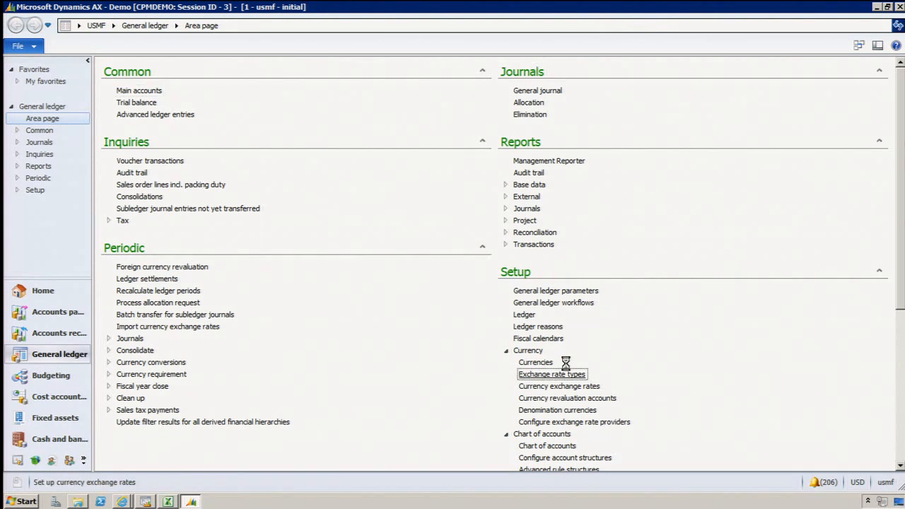
{"action": "left_click", "coordinate": [599, 359]}
{"action": "left_click", "coordinate": [138, 92]}
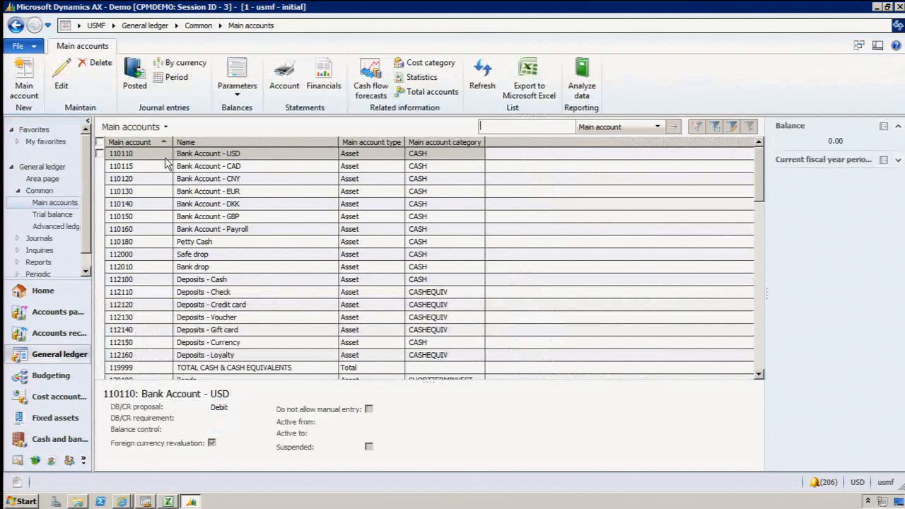
{"action": "left_click", "coordinate": [61, 74]}
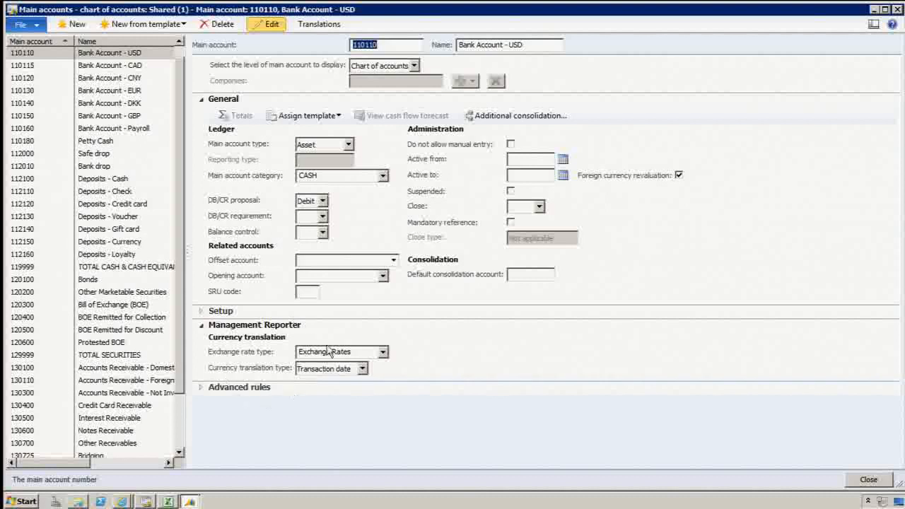
Review the exchange rate type and currency translation type options in the account's Management Reporter settings without changing them
{"action": "left_click", "coordinate": [382, 352]}
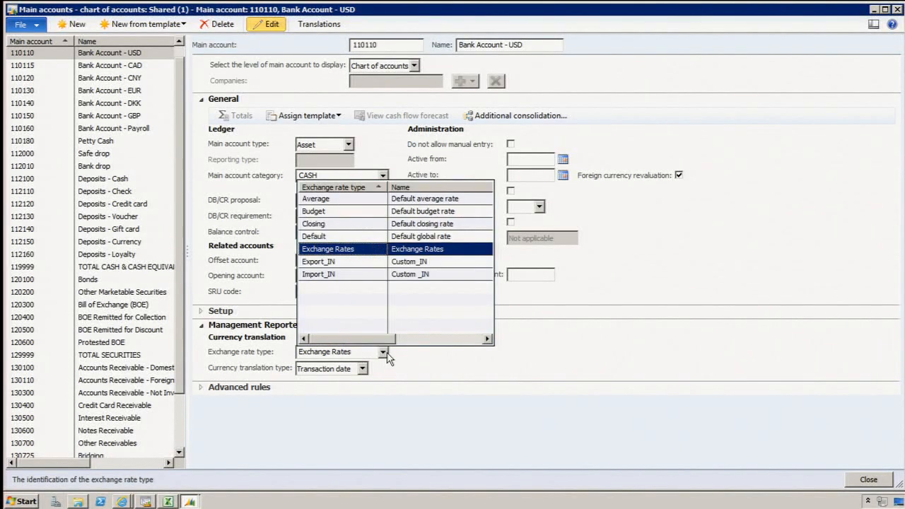
{"action": "left_click", "coordinate": [437, 368]}
{"action": "left_click", "coordinate": [362, 368]}
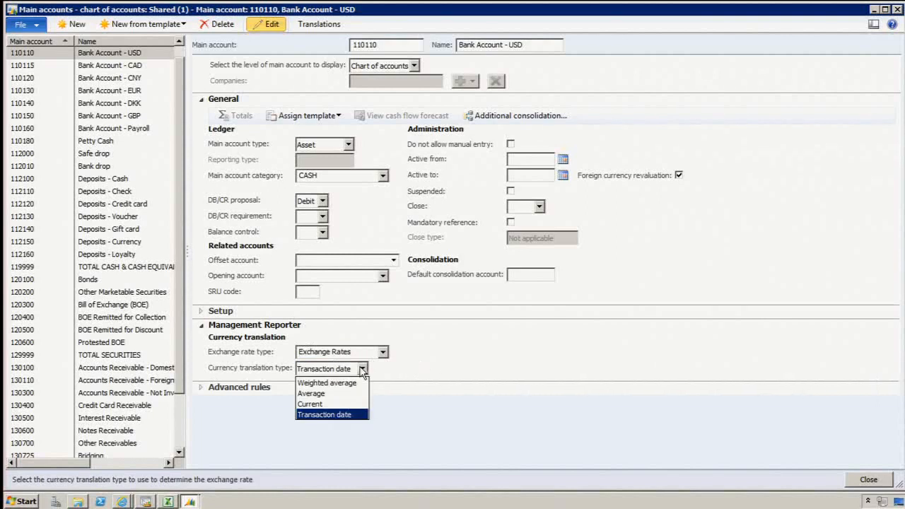
{"action": "left_click", "coordinate": [484, 389]}
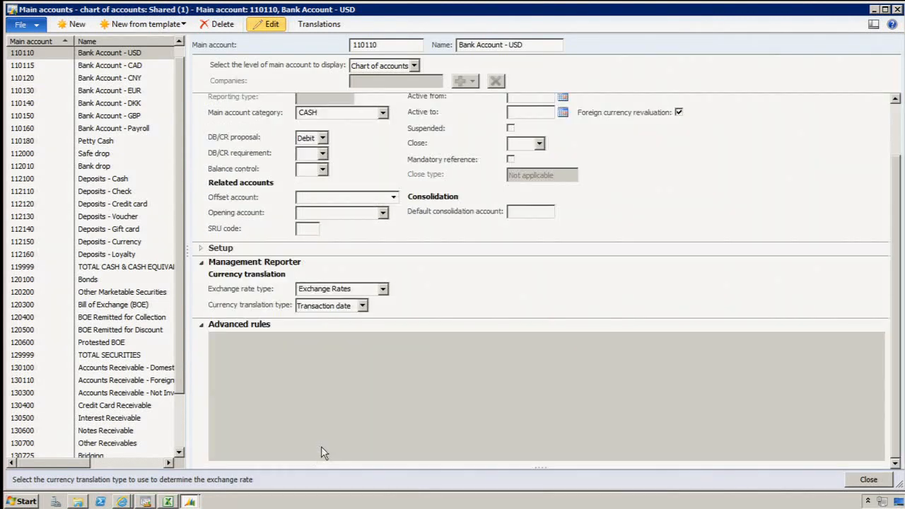
Switch to Management Reporter, show the navigation pane, and open the Basic Consolidation report definition without saving changes to COA Consolidation
{"action": "left_click", "coordinate": [145, 501]}
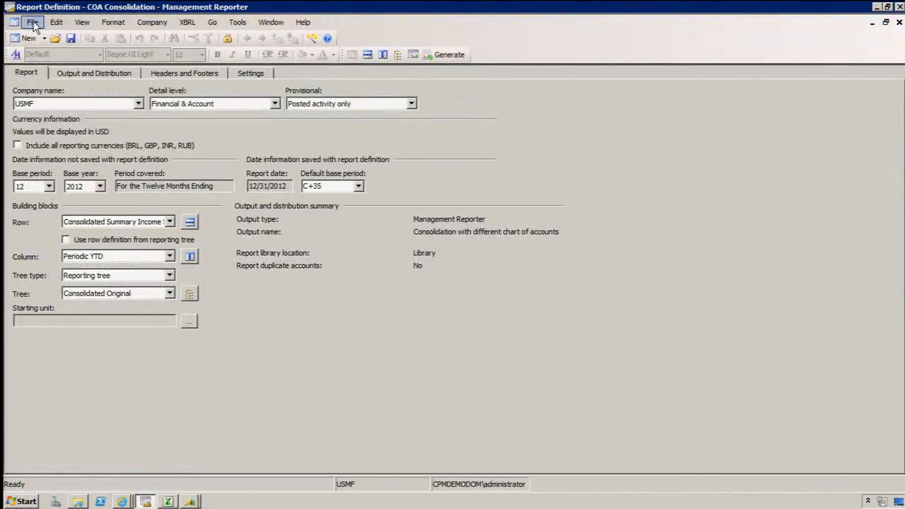
{"action": "left_click", "coordinate": [82, 21]}
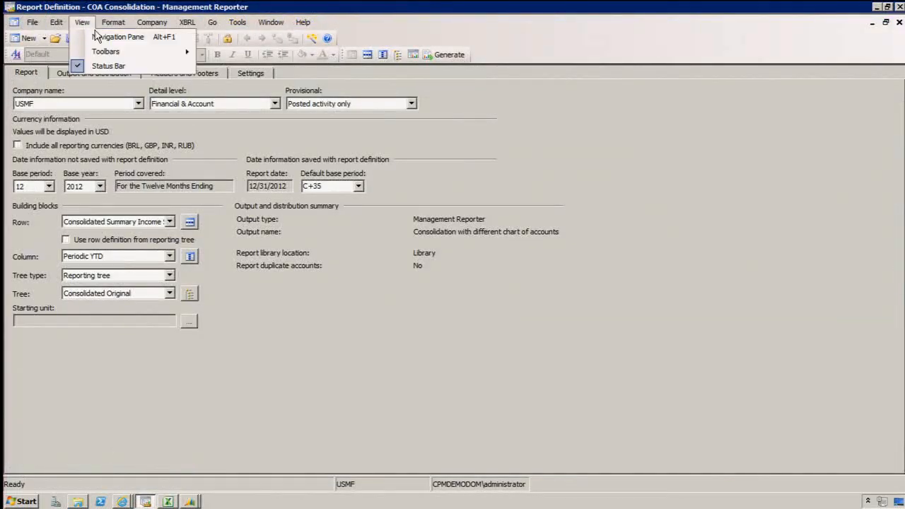
{"action": "left_click", "coordinate": [110, 39]}
{"action": "double_click", "coordinate": [99, 227]}
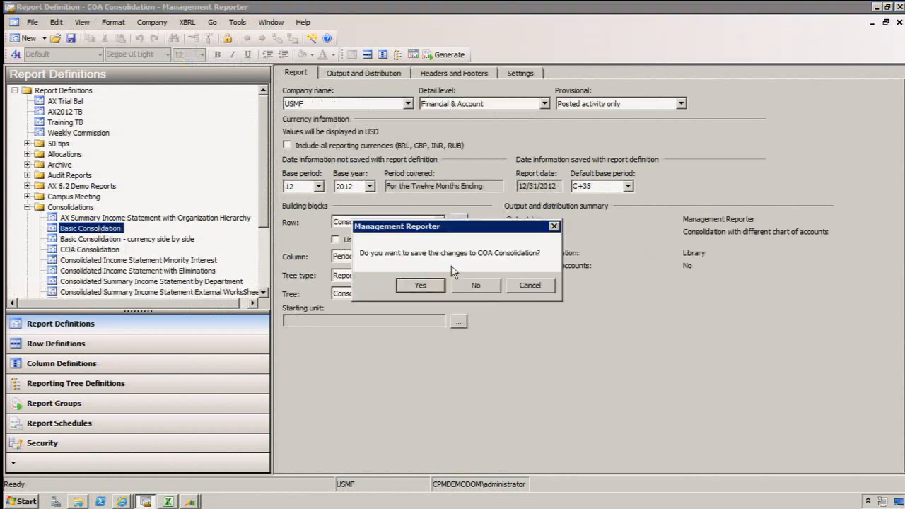
{"action": "left_click", "coordinate": [476, 285]}
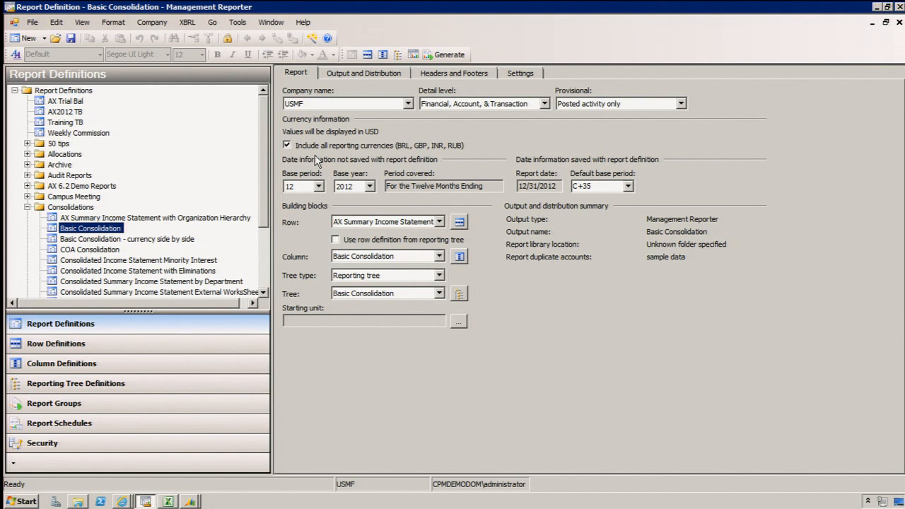
View the Basic Consolidation report in the web viewer in Euro (EUR), check the other currency choices, and return to Management Reporter
{"action": "left_click", "coordinate": [413, 55]}
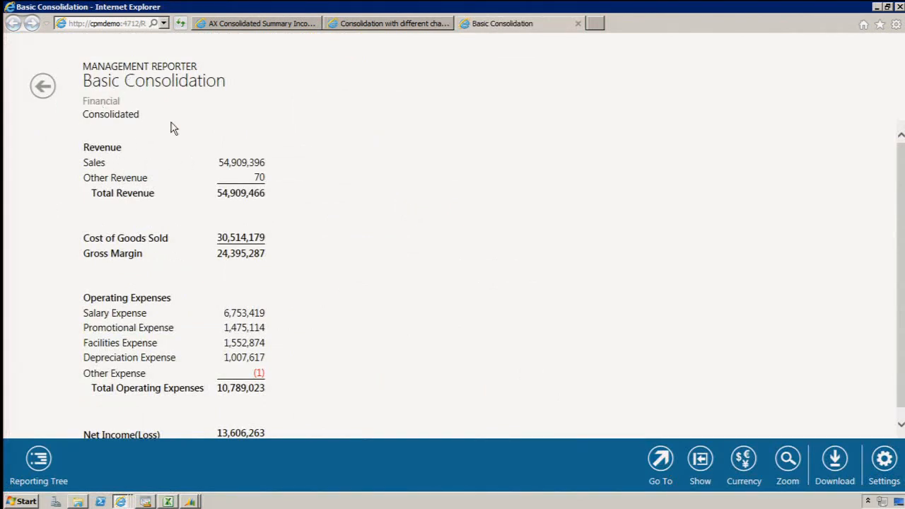
{"action": "left_click", "coordinate": [741, 462]}
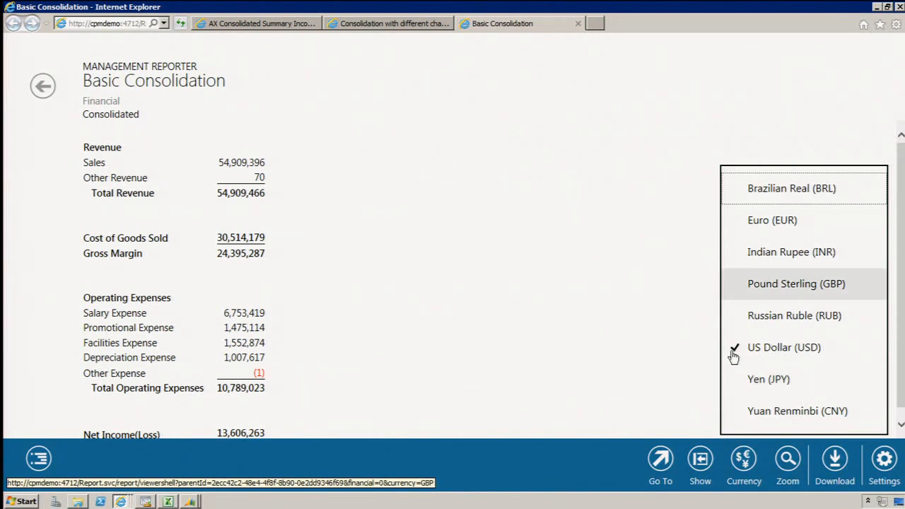
{"action": "left_click", "coordinate": [767, 228]}
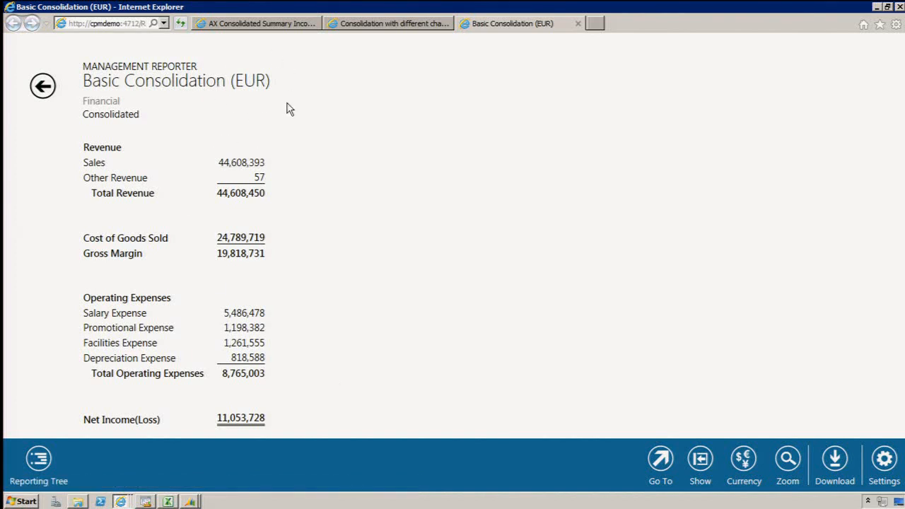
{"action": "left_click", "coordinate": [737, 461]}
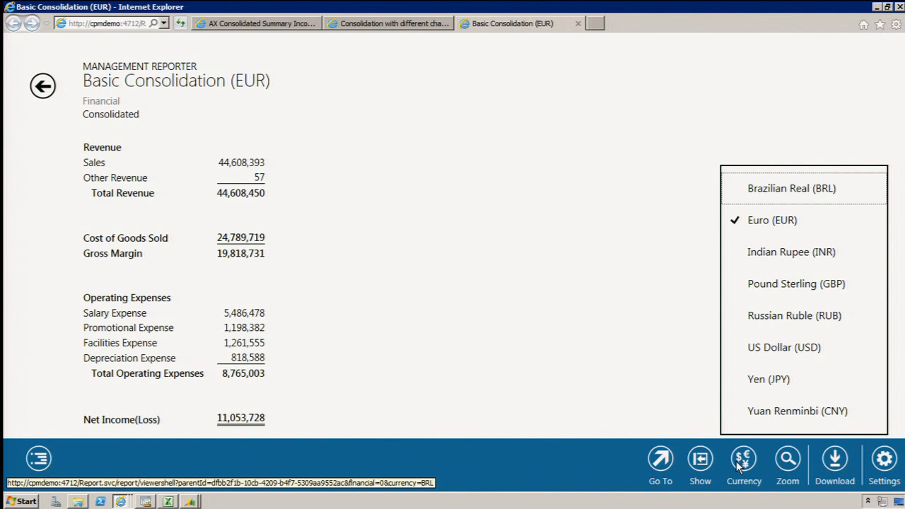
{"action": "left_click", "coordinate": [146, 502]}
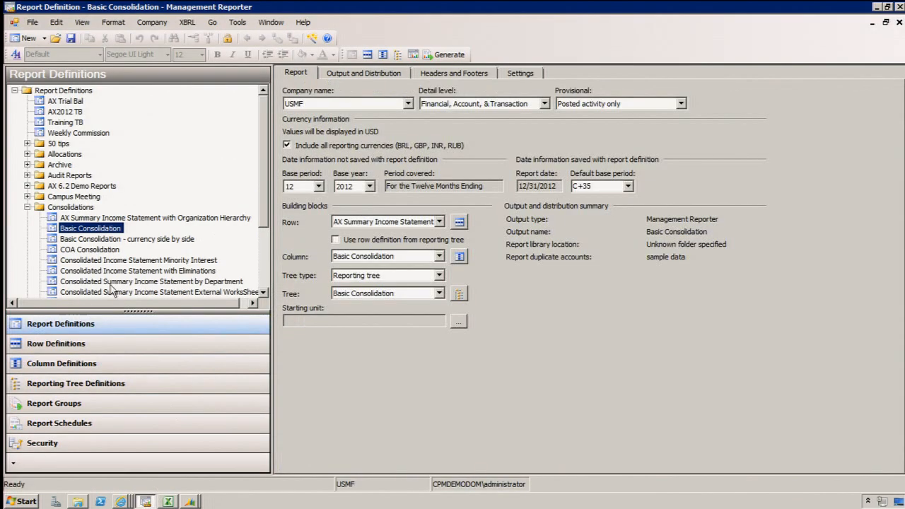
Generate the Basic Consolidation - currency side by side report, view it in the web viewer, and return to Management Reporter
{"action": "left_click", "coordinate": [150, 239]}
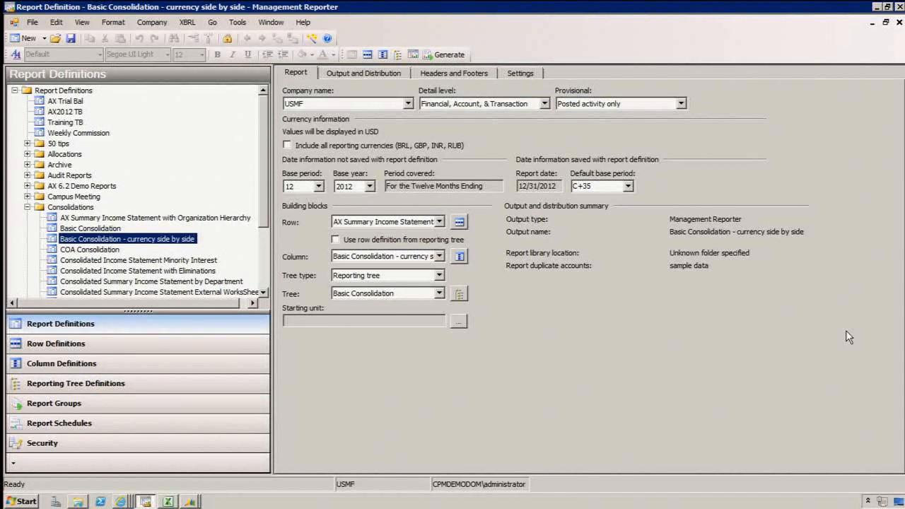
{"action": "left_click", "coordinate": [452, 55]}
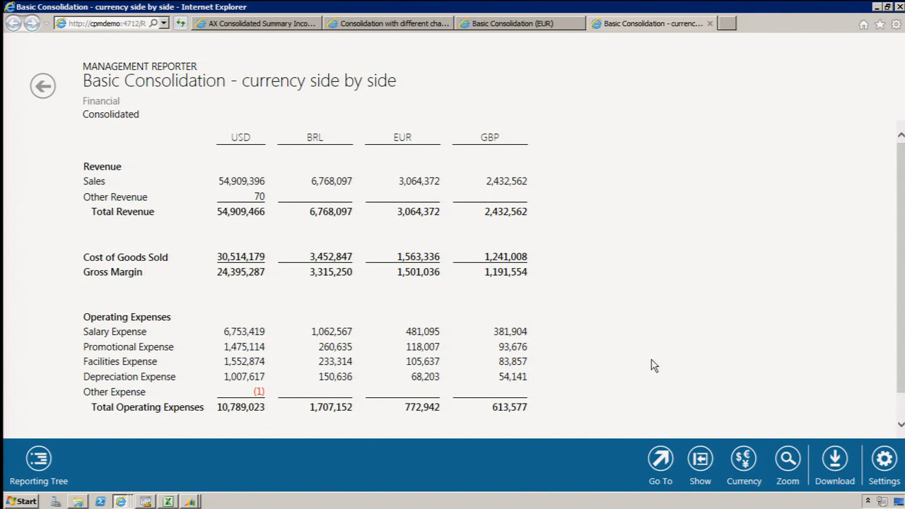
{"action": "left_click", "coordinate": [148, 502]}
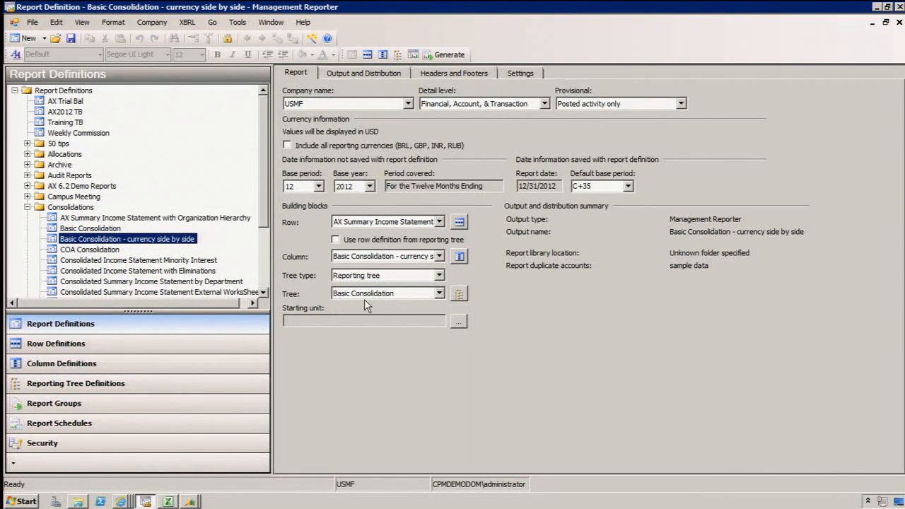
Open the report's column definition and review the Currency Display options for the USD and BRL columns without changing them
{"action": "left_click", "coordinate": [459, 257]}
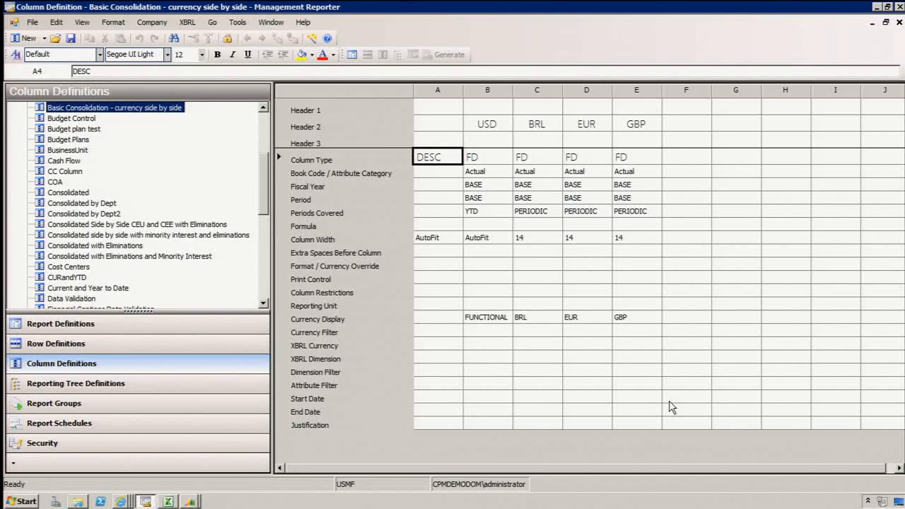
{"action": "left_click", "coordinate": [489, 320]}
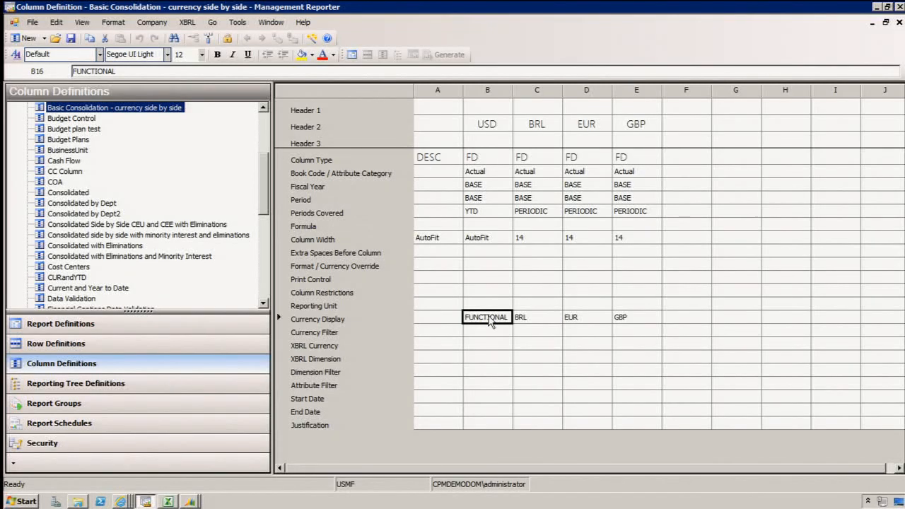
{"action": "left_click", "coordinate": [495, 319]}
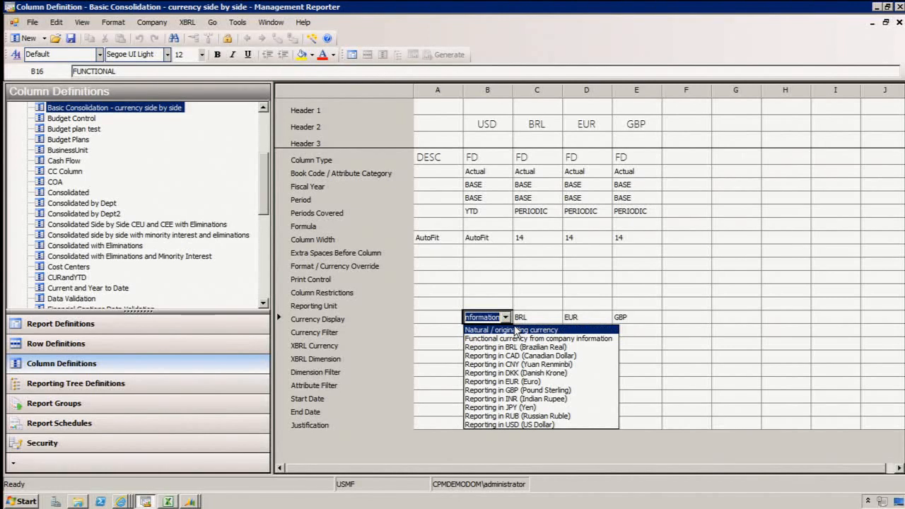
{"action": "left_click", "coordinate": [569, 298]}
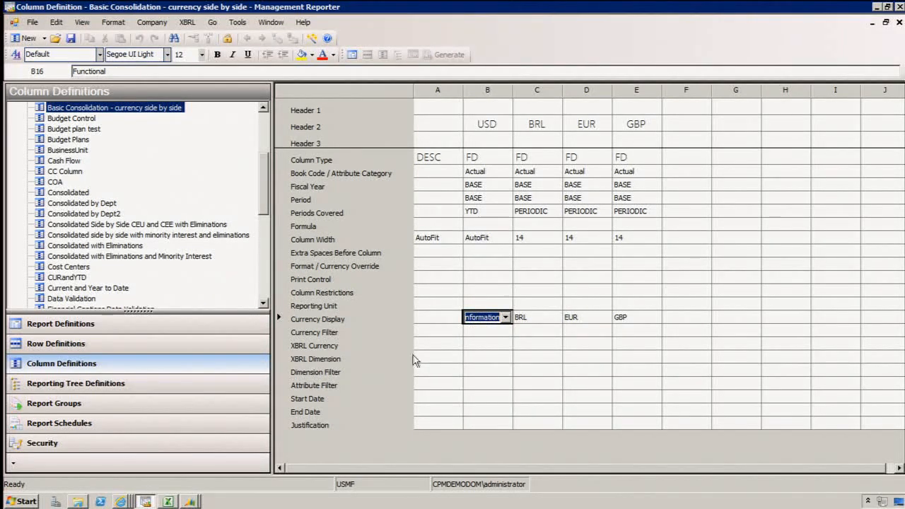
{"action": "left_click", "coordinate": [537, 319]}
{"action": "left_click", "coordinate": [537, 323]}
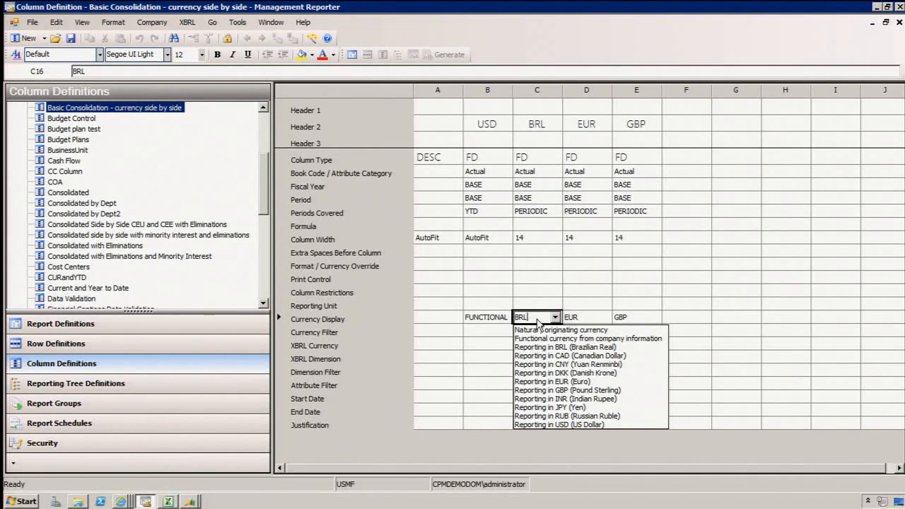
{"action": "left_click", "coordinate": [732, 366]}
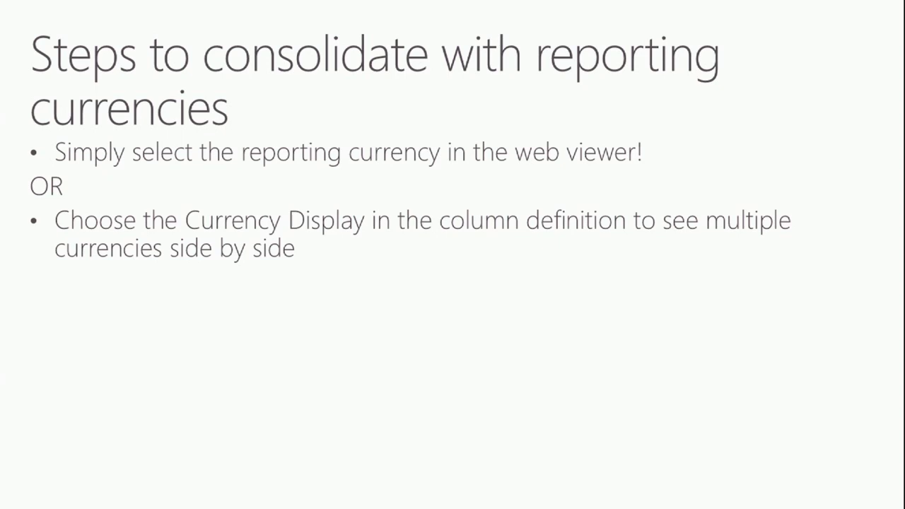
{"action": "key", "text": "Right"}
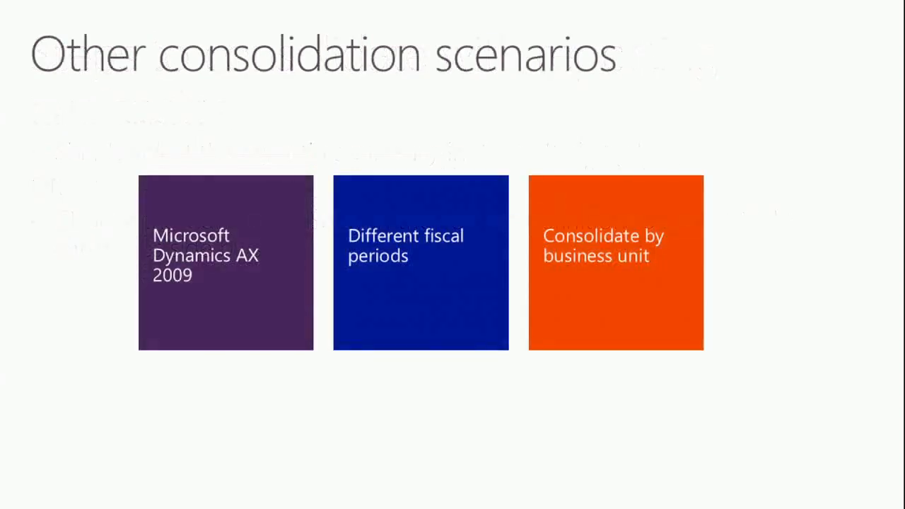
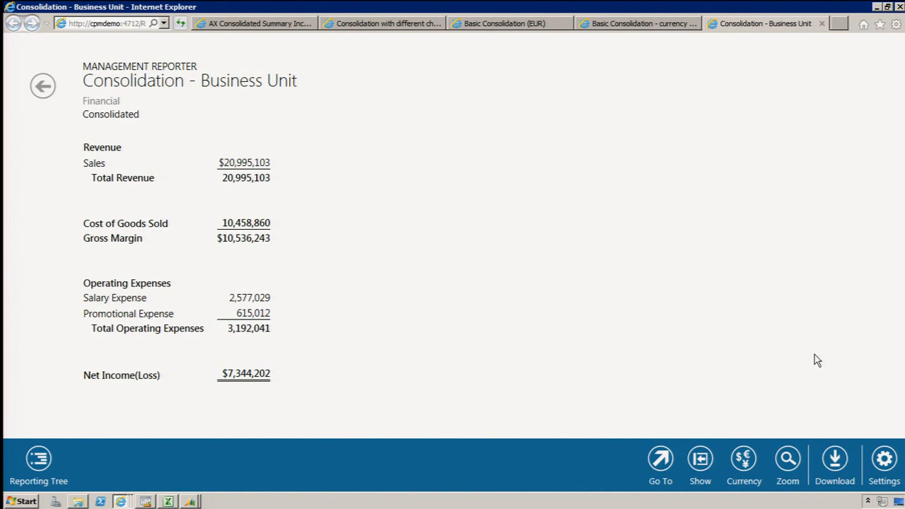
View the Human Resource & Legal unit of the Consolidation - Business Unit report and browse the remaining reporting tree units
{"action": "left_click", "coordinate": [31, 462]}
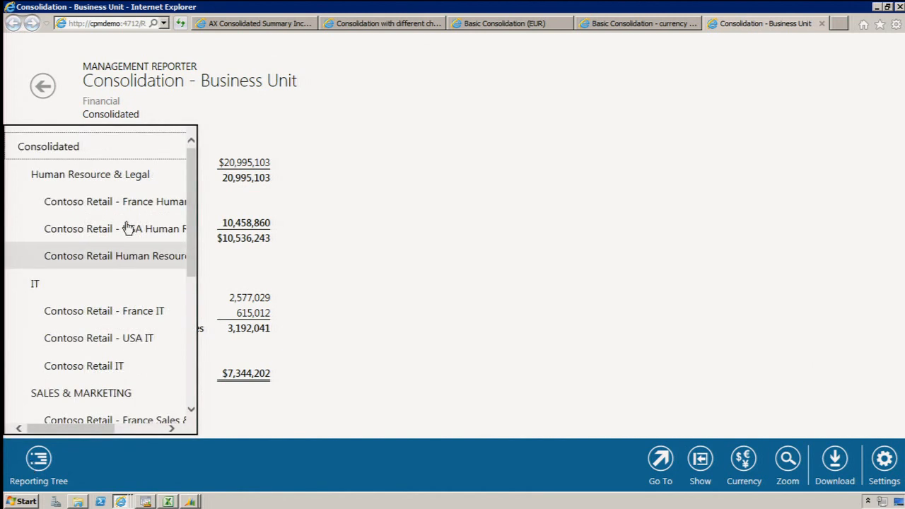
{"action": "left_click", "coordinate": [123, 180]}
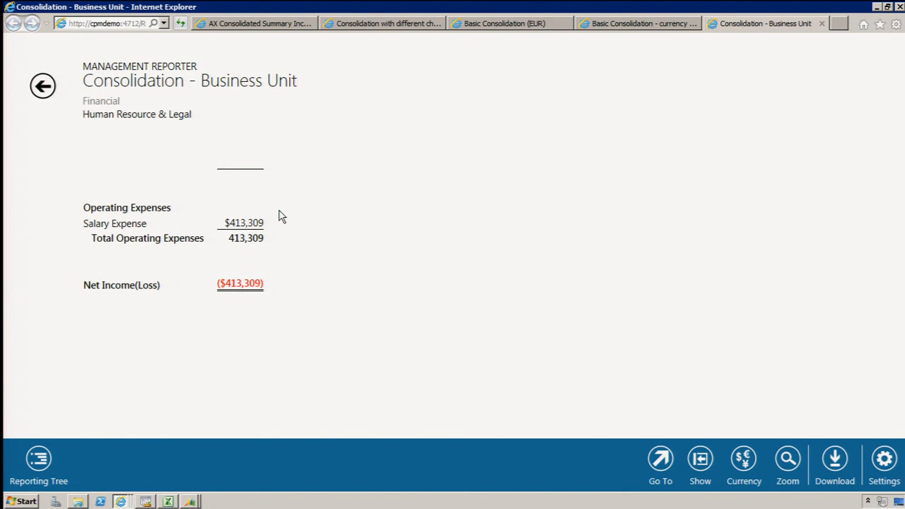
{"action": "left_click", "coordinate": [35, 460]}
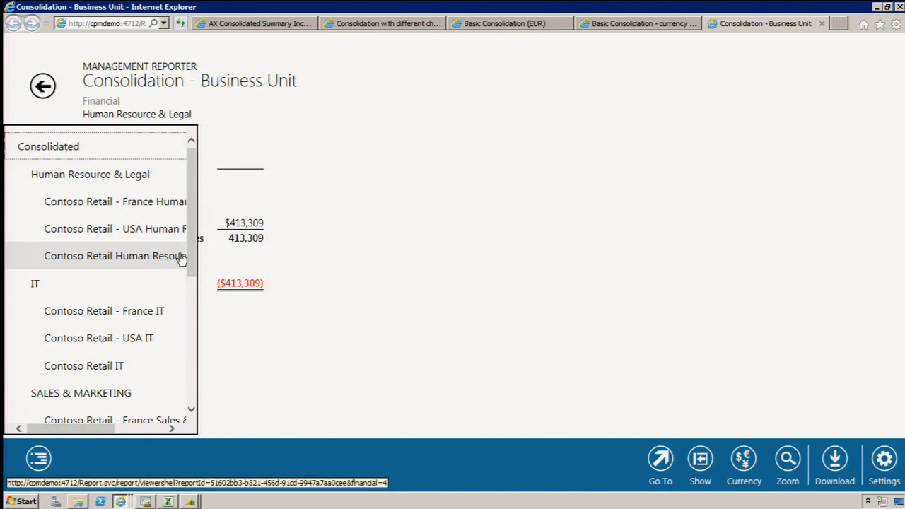
{"action": "left_click_drag", "start_coordinate": [188, 251], "coordinate": [202, 399]}
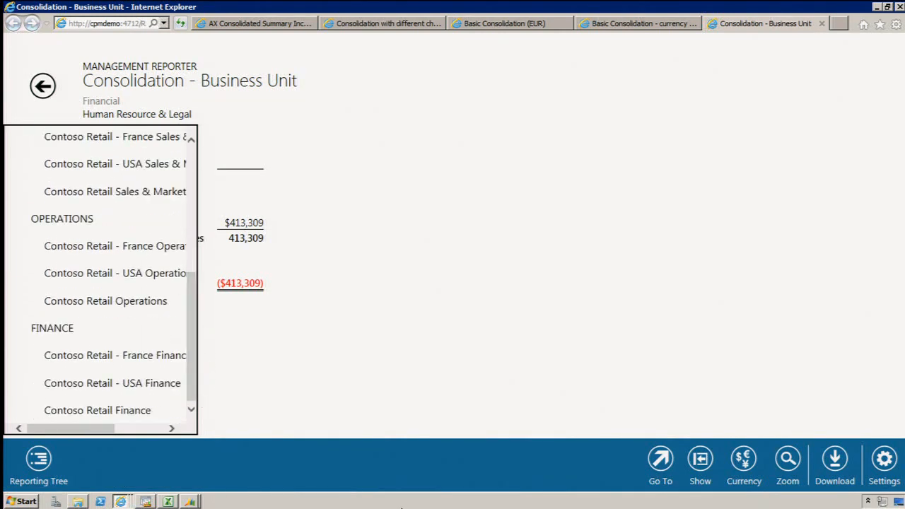
Switch to Management Reporter, open the Consolidation by Business Unit reporting tree, hide the navigation pane, and select the Contoso Retail Human Resources & Legal description
{"action": "left_click", "coordinate": [145, 501]}
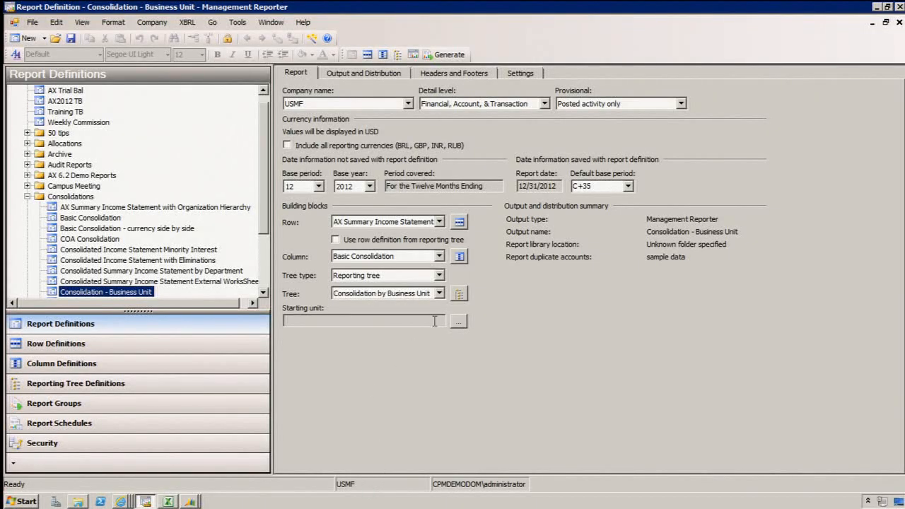
{"action": "left_click", "coordinate": [458, 293]}
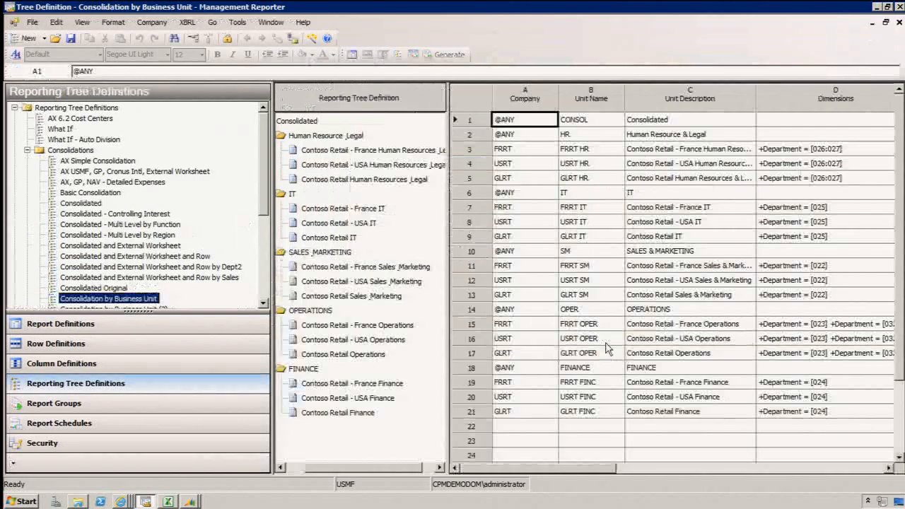
{"action": "left_click", "coordinate": [82, 22]}
{"action": "left_click", "coordinate": [108, 37]}
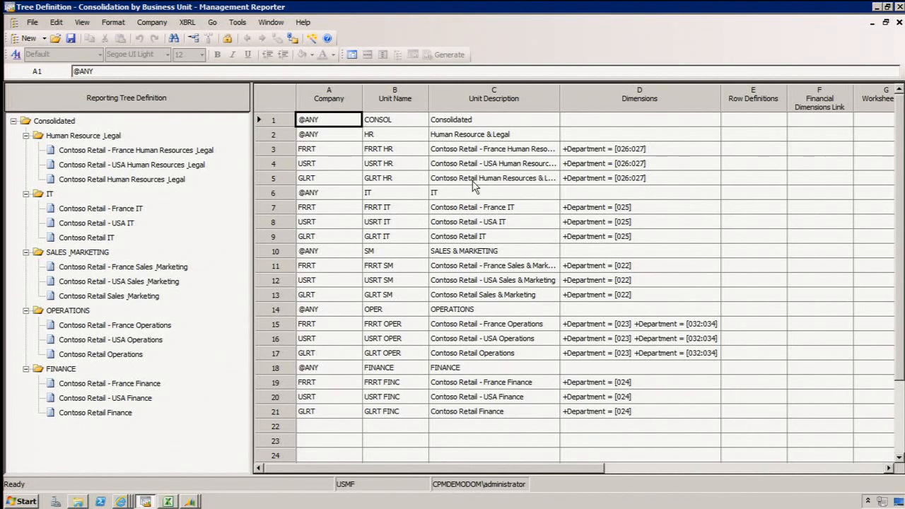
{"action": "left_click", "coordinate": [475, 181]}
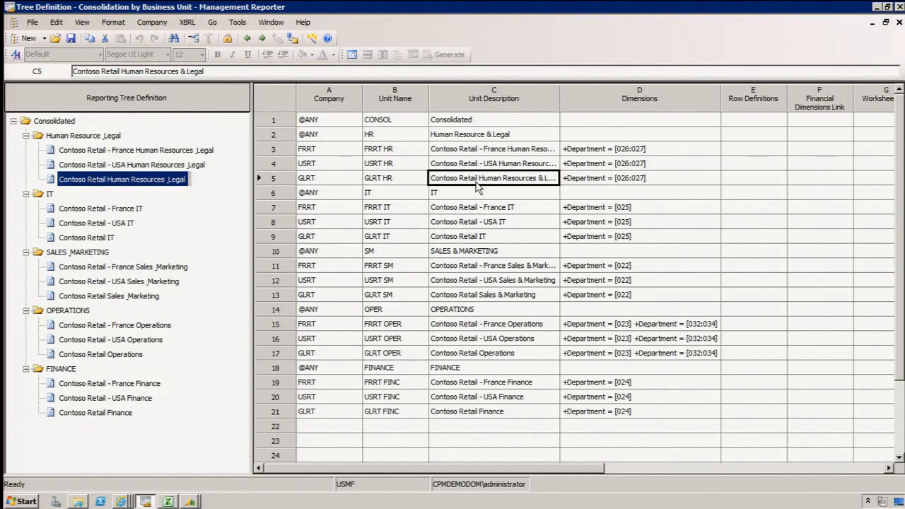
Open the dimensions of the Contoso Retail - France Human Resources unit and view them with the (All) and Main account and Dept sets
{"action": "left_click", "coordinate": [569, 149]}
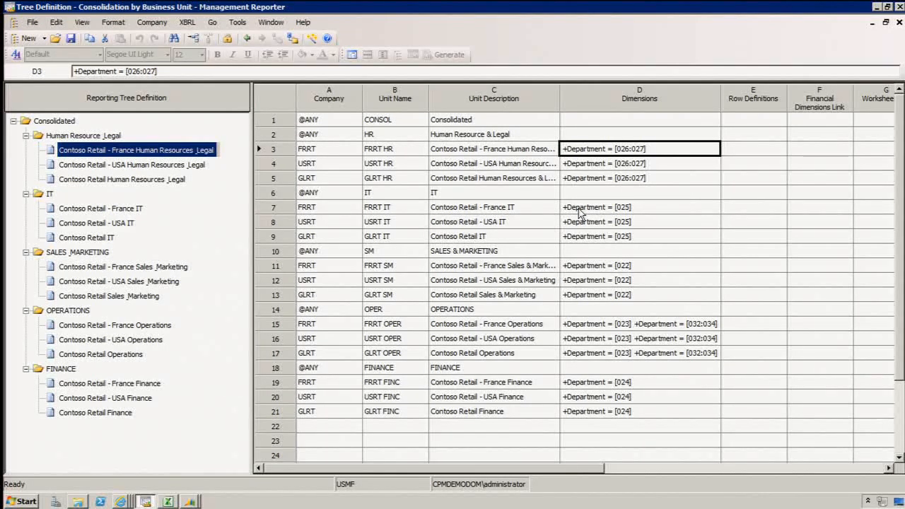
{"action": "key", "text": "F2"}
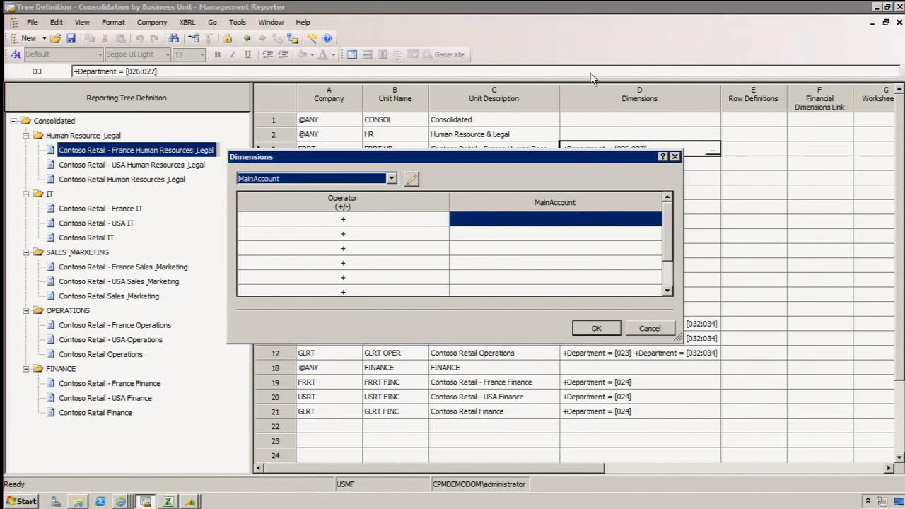
{"action": "left_click", "coordinate": [390, 179]}
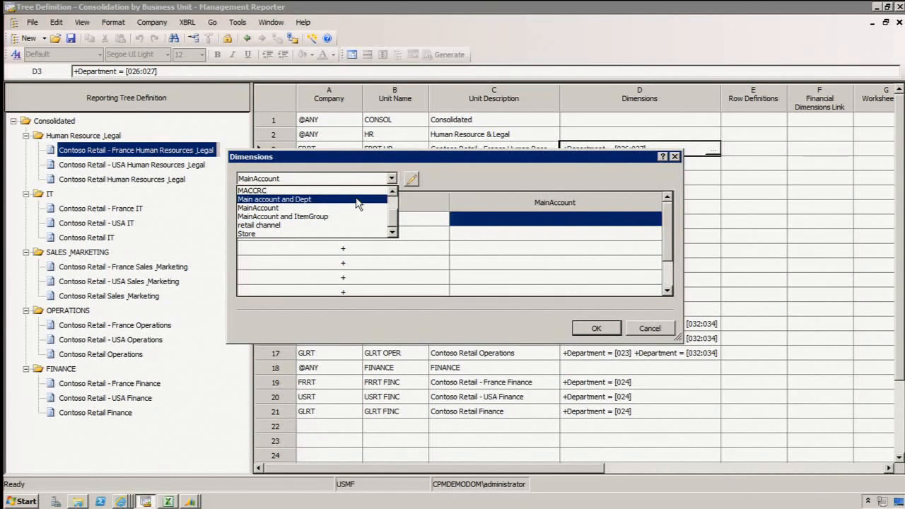
{"action": "scroll", "coordinate": [394, 203], "scroll_direction": "up", "scroll_amount": 2}
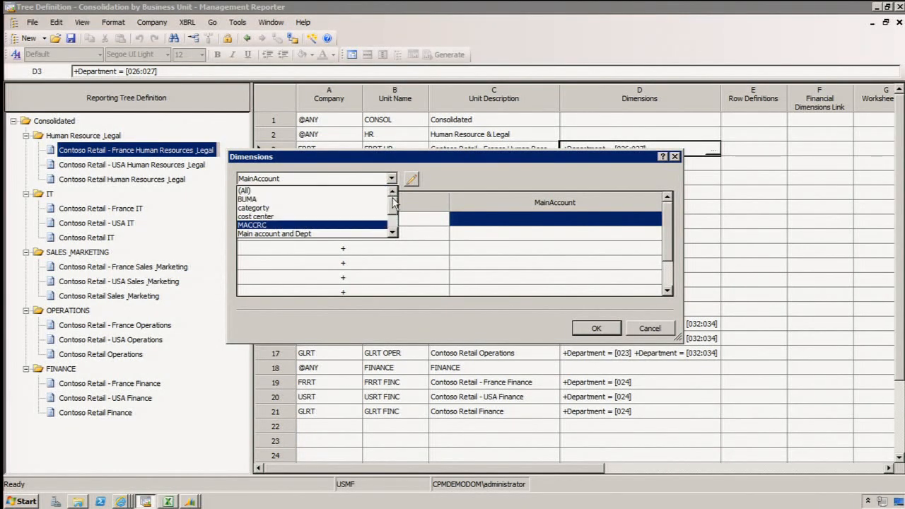
{"action": "left_click", "coordinate": [339, 198]}
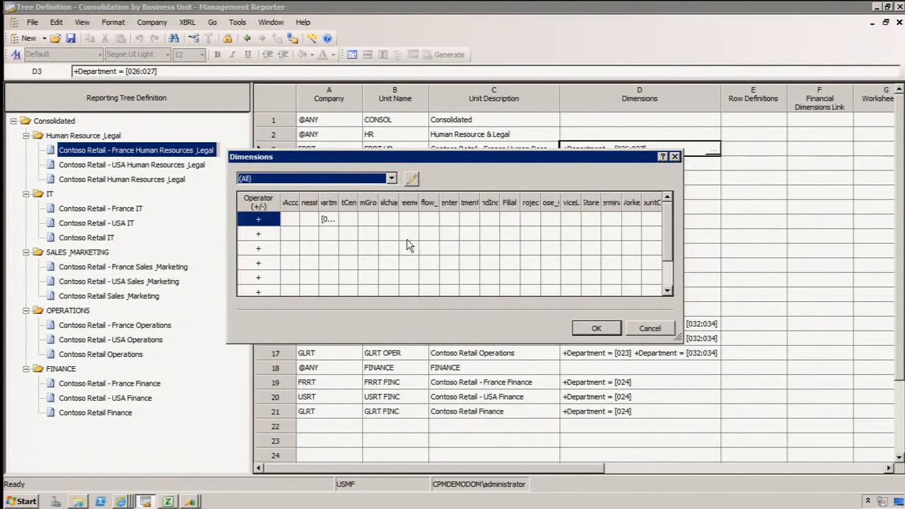
{"action": "left_click", "coordinate": [391, 179]}
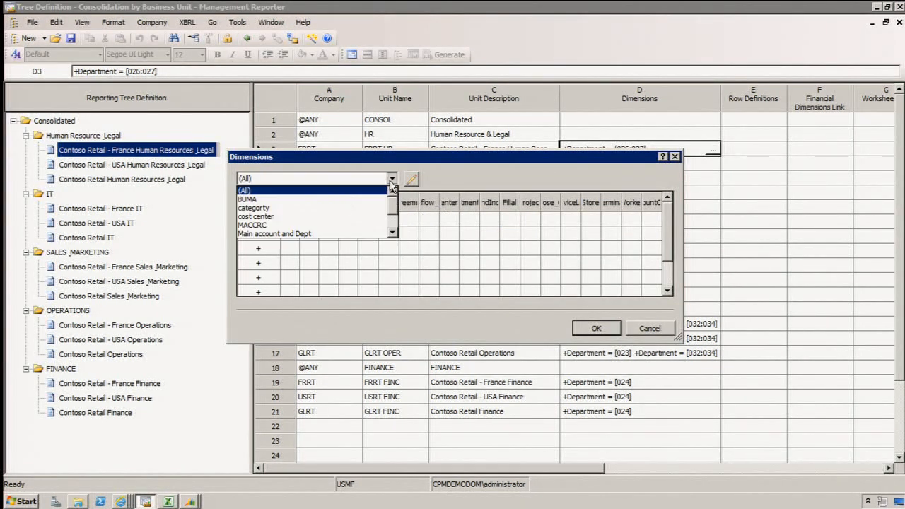
{"action": "left_click", "coordinate": [332, 234]}
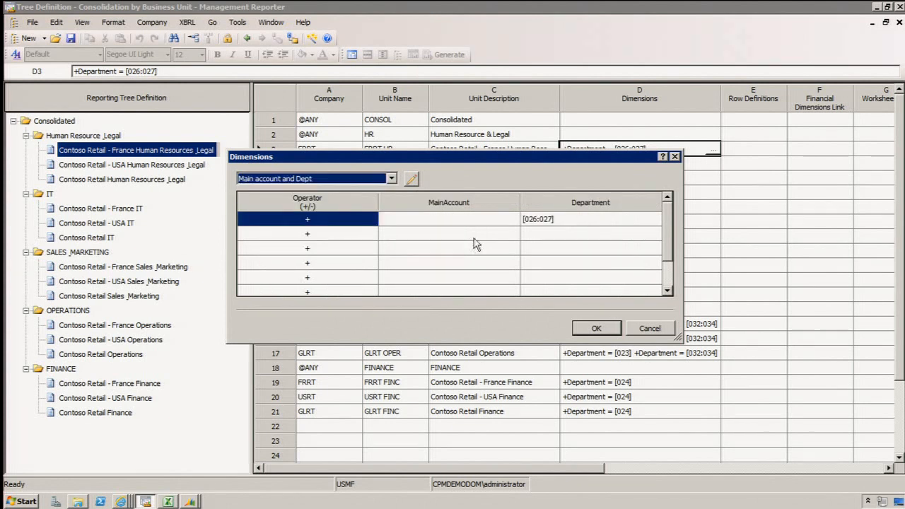
Check the Dimension Value Set option and the value set manager for the unit's Department dimension, and cancel without changes
{"action": "double_click", "coordinate": [571, 221]}
{"action": "left_click", "coordinate": [277, 198]}
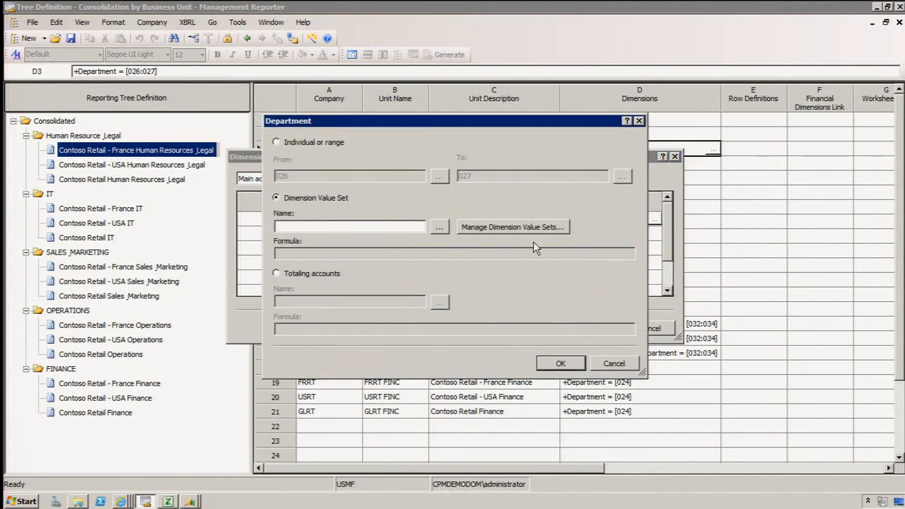
{"action": "left_click", "coordinate": [527, 227]}
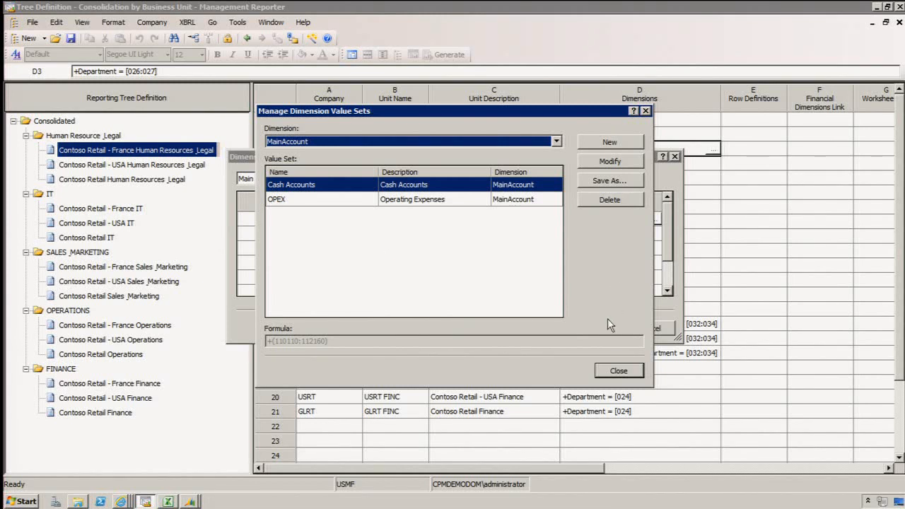
{"action": "left_click", "coordinate": [631, 371]}
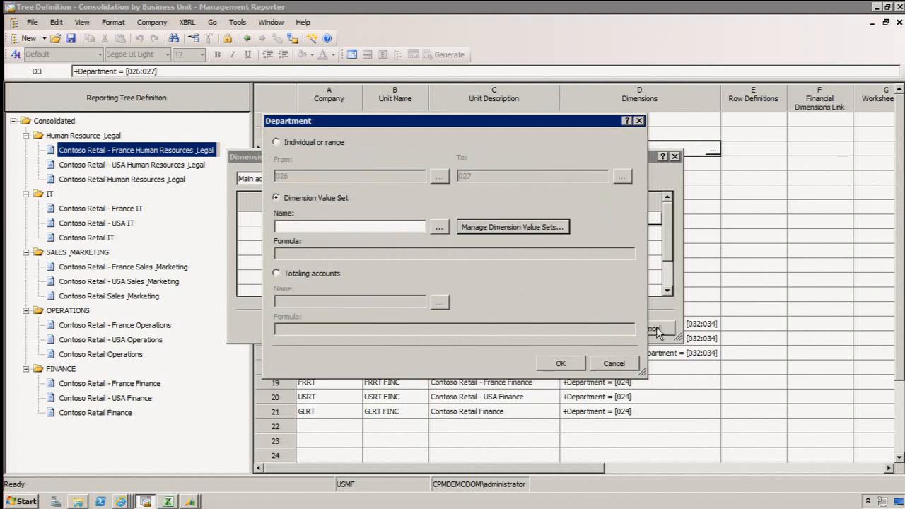
{"action": "left_click", "coordinate": [620, 366]}
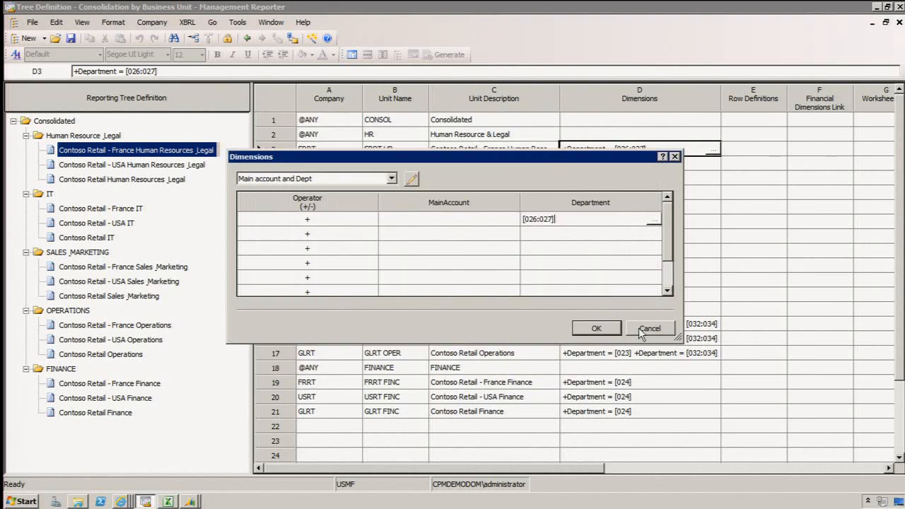
{"action": "left_click", "coordinate": [638, 327]}
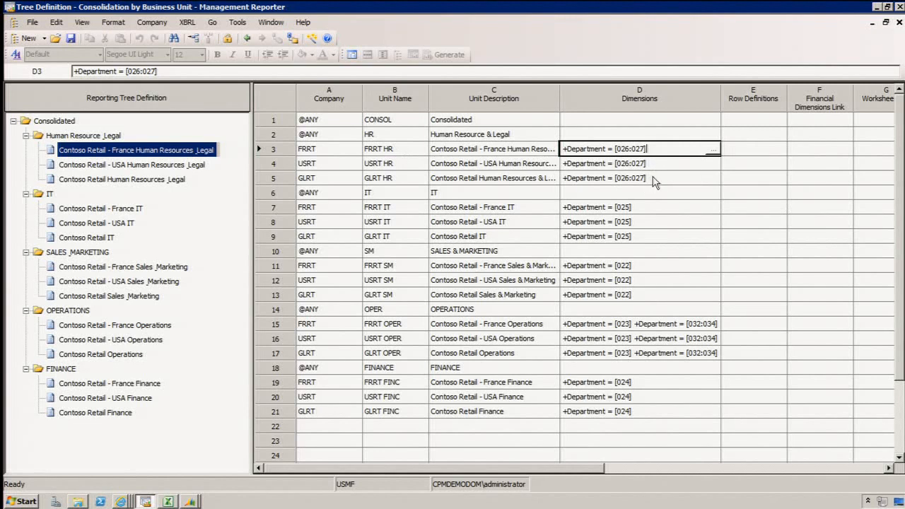
Review the unit name and department dimension of the FRRT HR unit, and the company of the FINANCE parent unit
{"action": "left_click", "coordinate": [394, 148]}
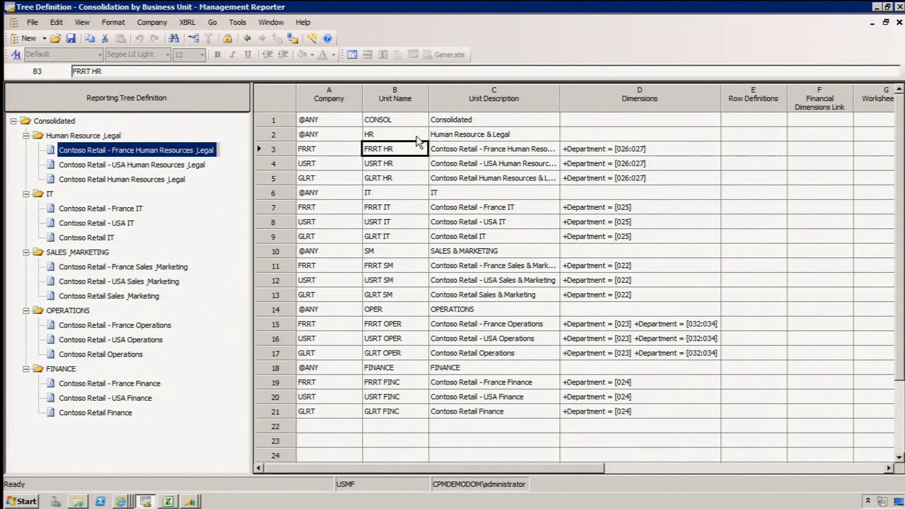
{"action": "left_click", "coordinate": [595, 149]}
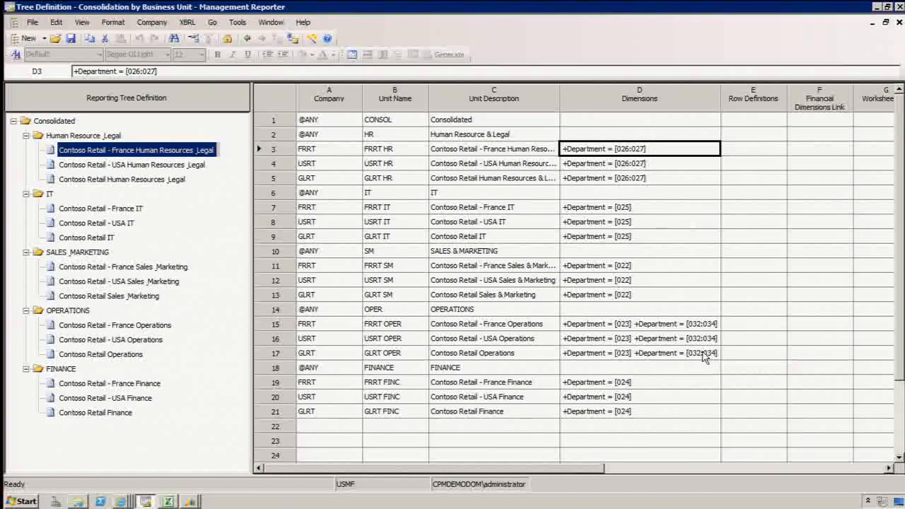
{"action": "left_click", "coordinate": [335, 370]}
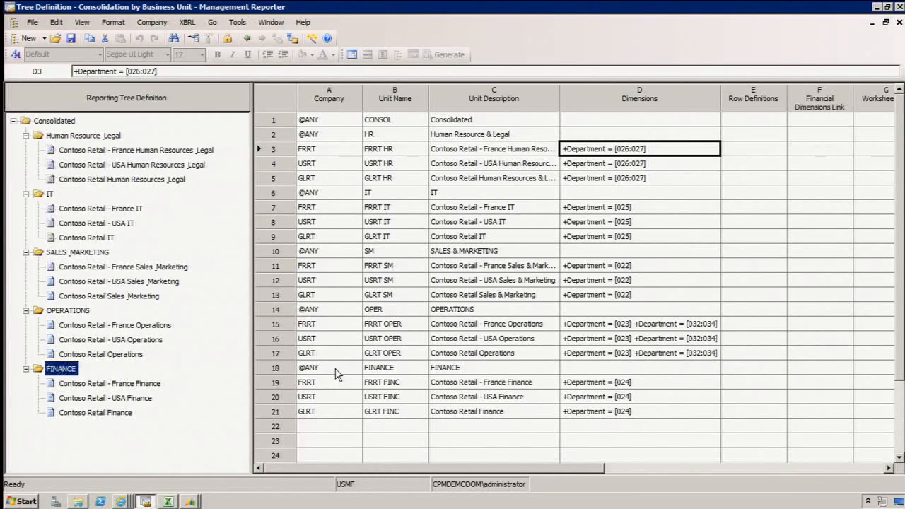